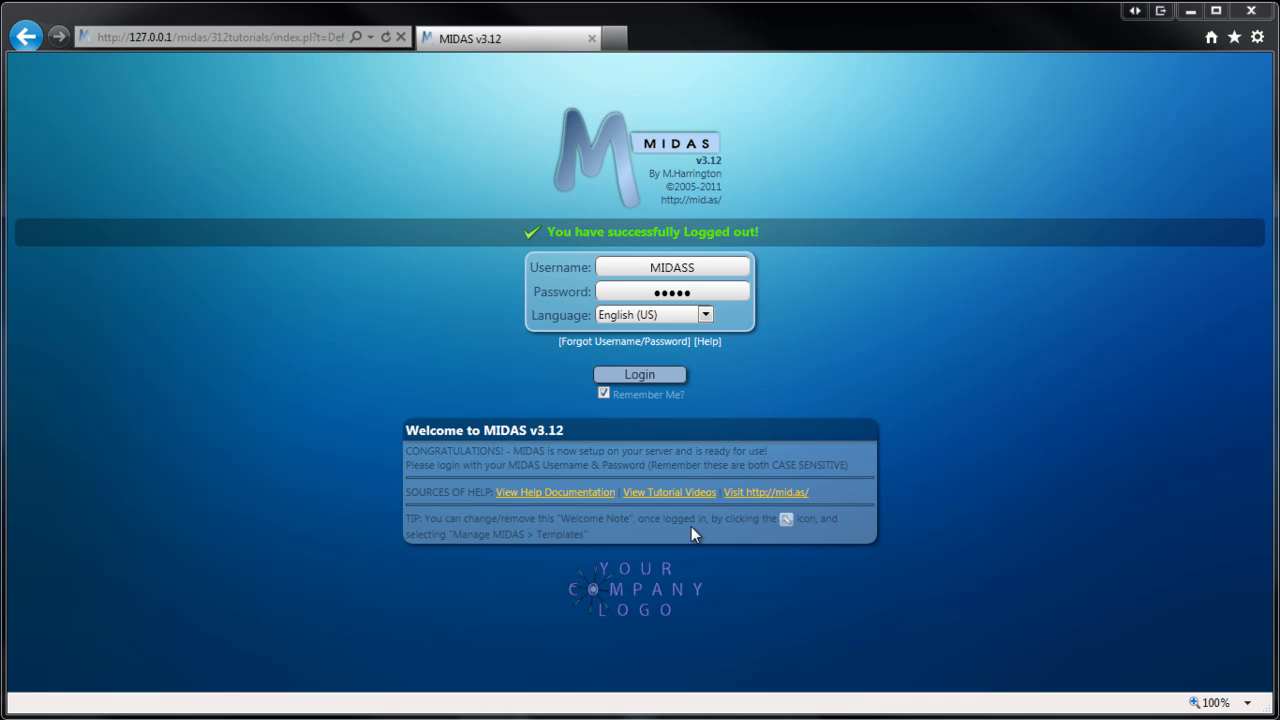
Log in with the prefilled credentials and open the Welcome Note template in the Manage MIDAS settings.
{"action": "left_click", "coordinate": [644, 376]}
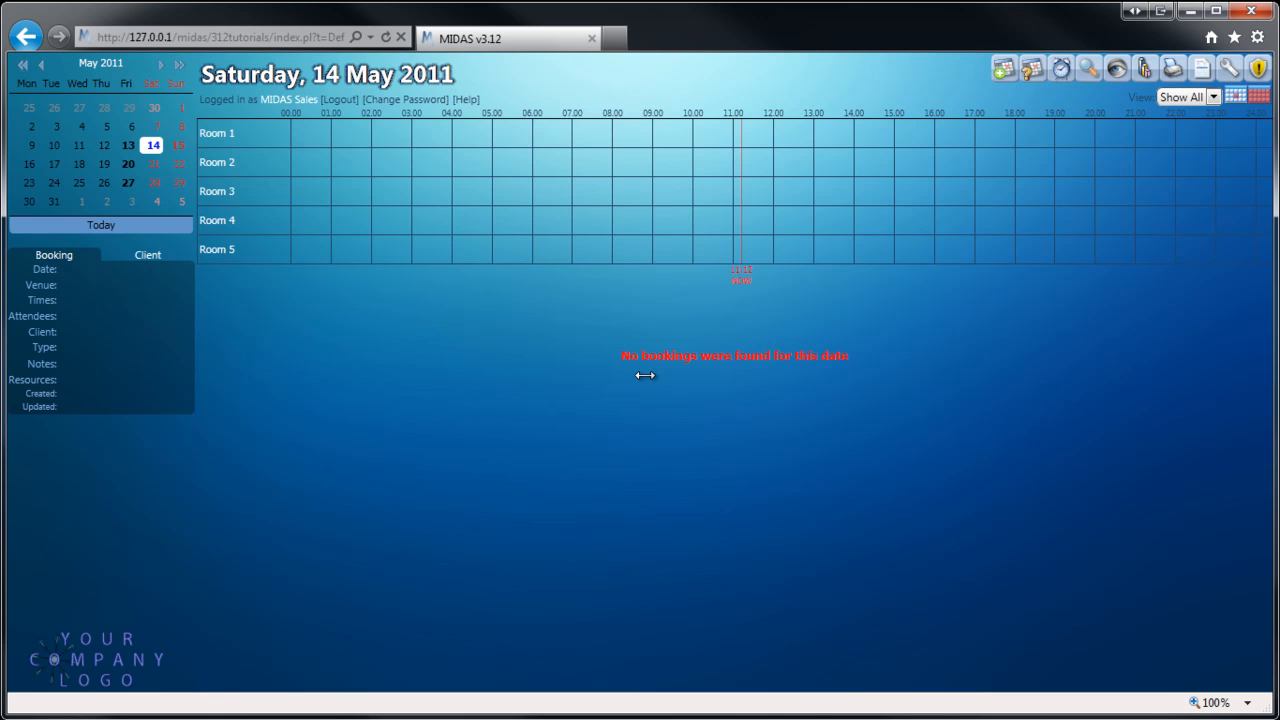
{"action": "left_click", "coordinate": [1227, 72]}
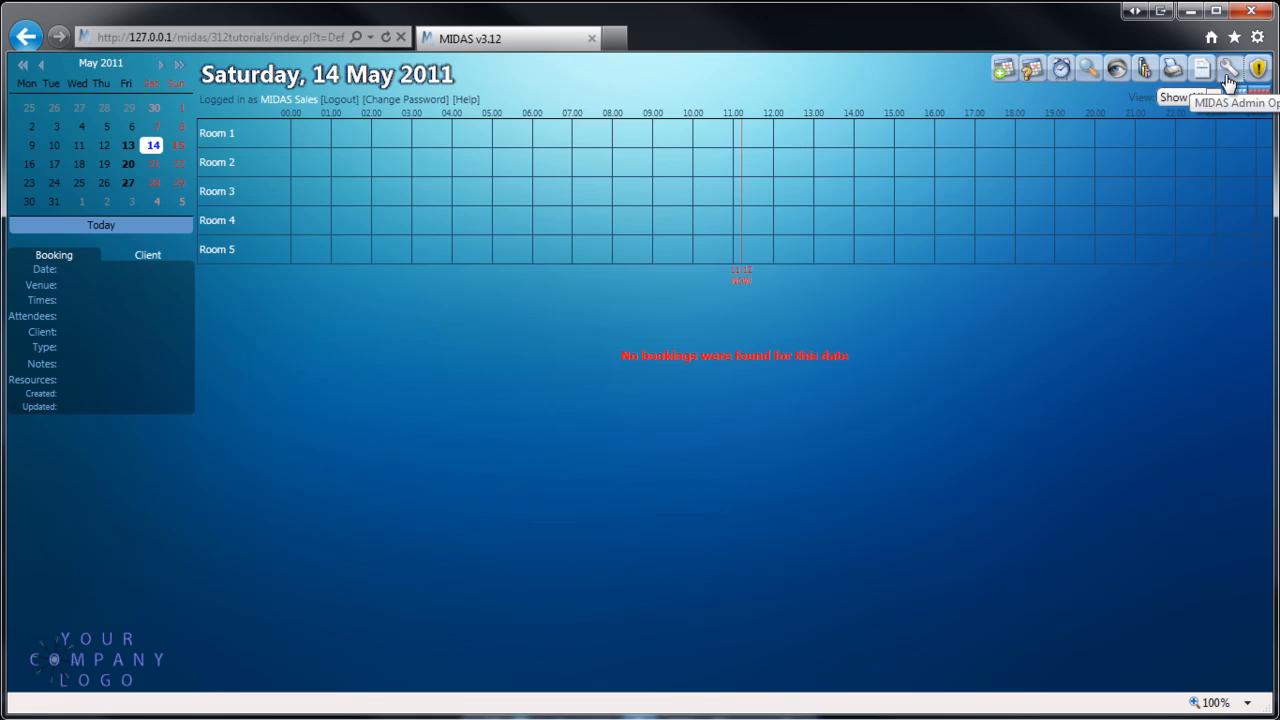
{"action": "left_click", "coordinate": [376, 138]}
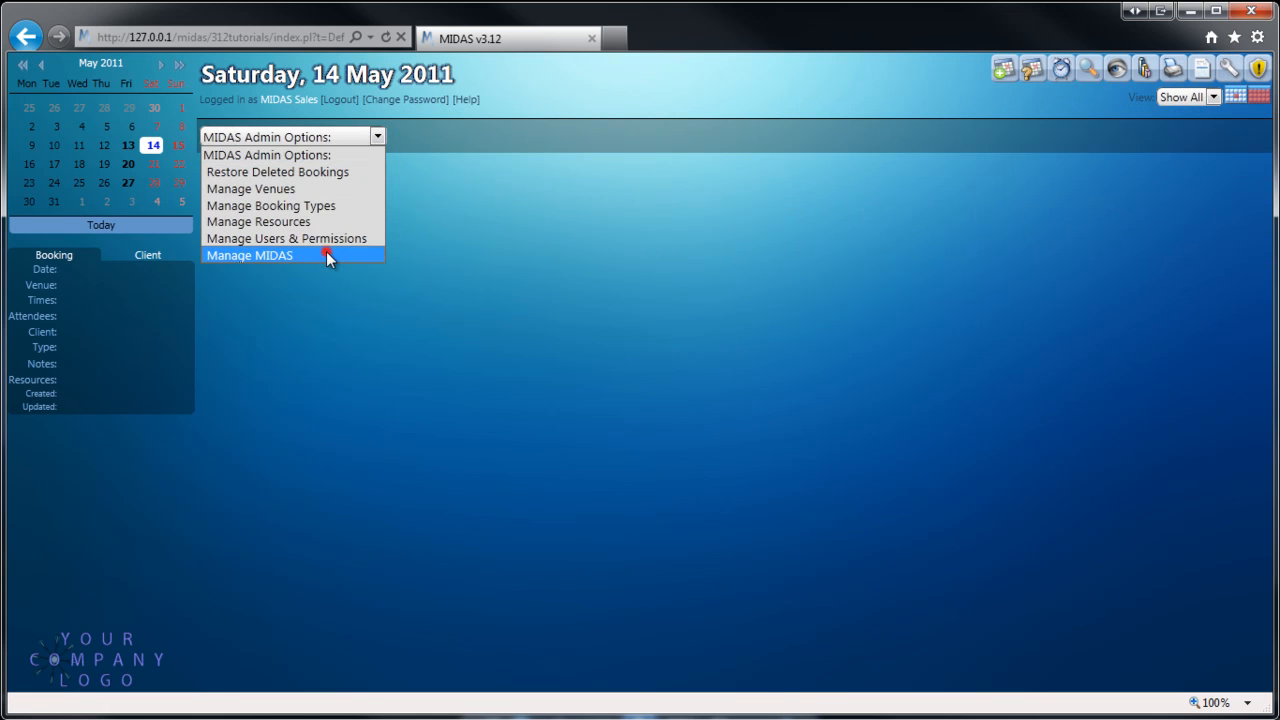
{"action": "left_click", "coordinate": [326, 255]}
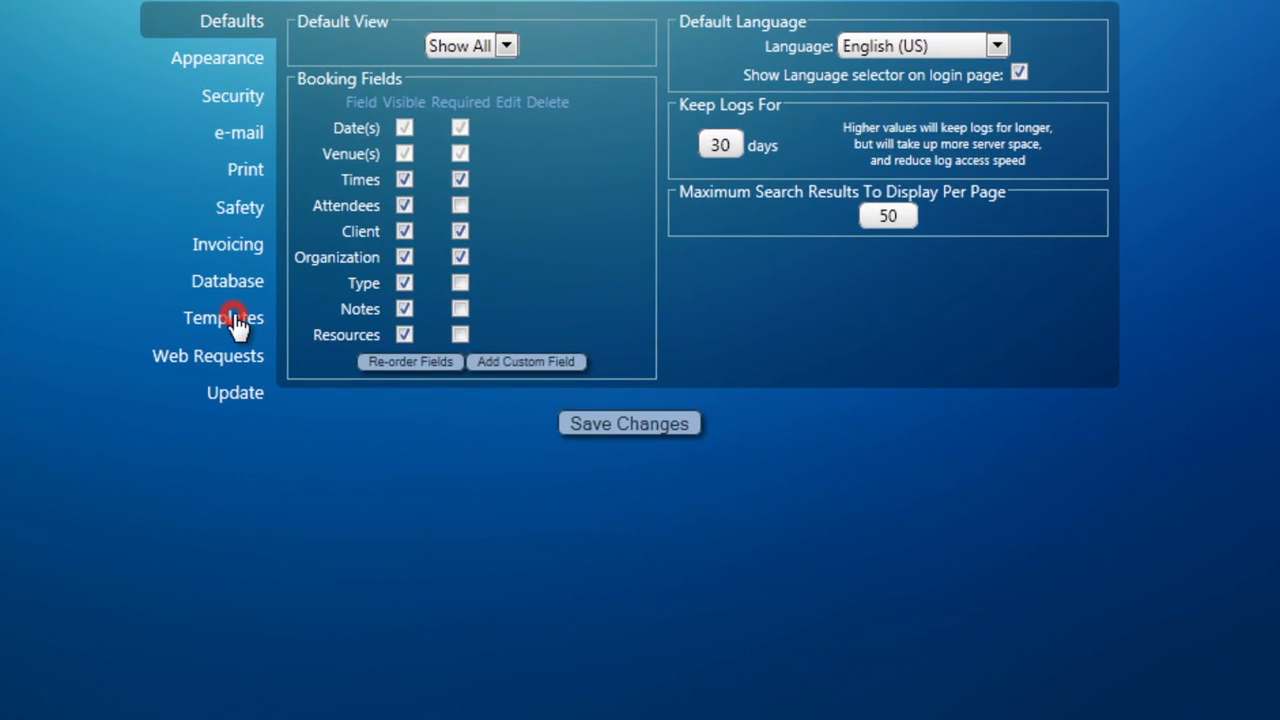
{"action": "left_click", "coordinate": [401, 385]}
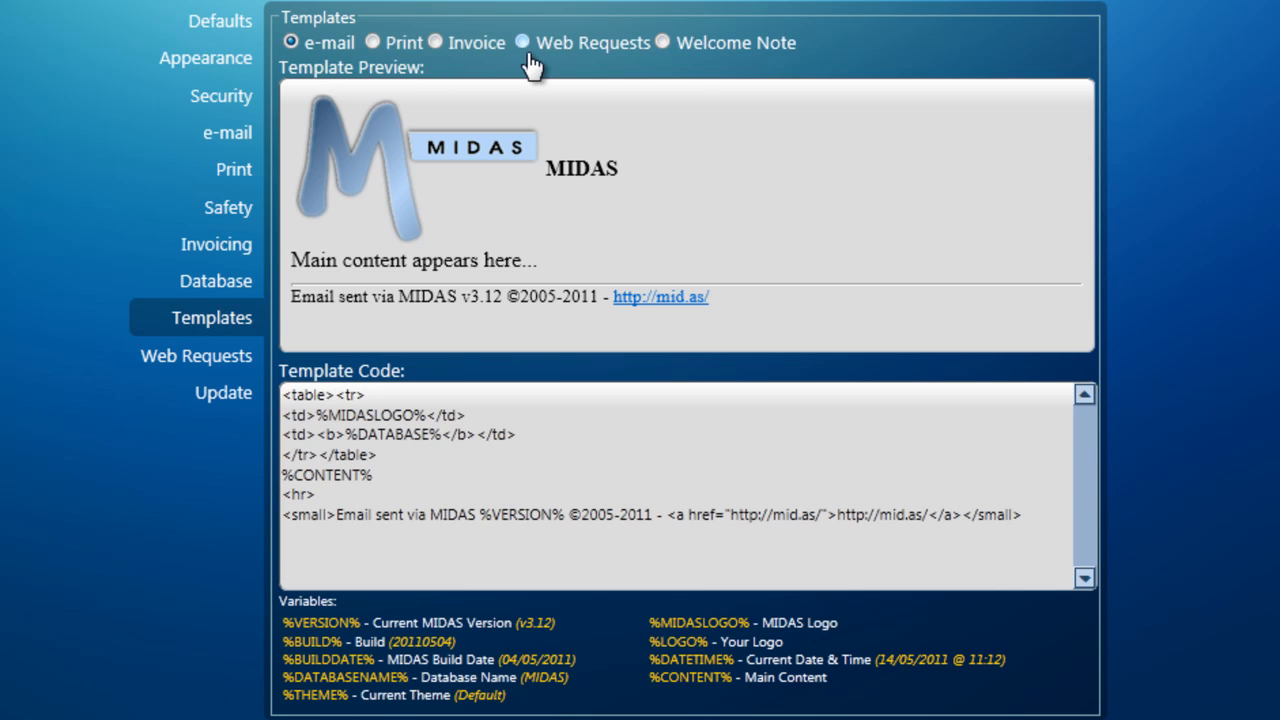
{"action": "left_click", "coordinate": [692, 52]}
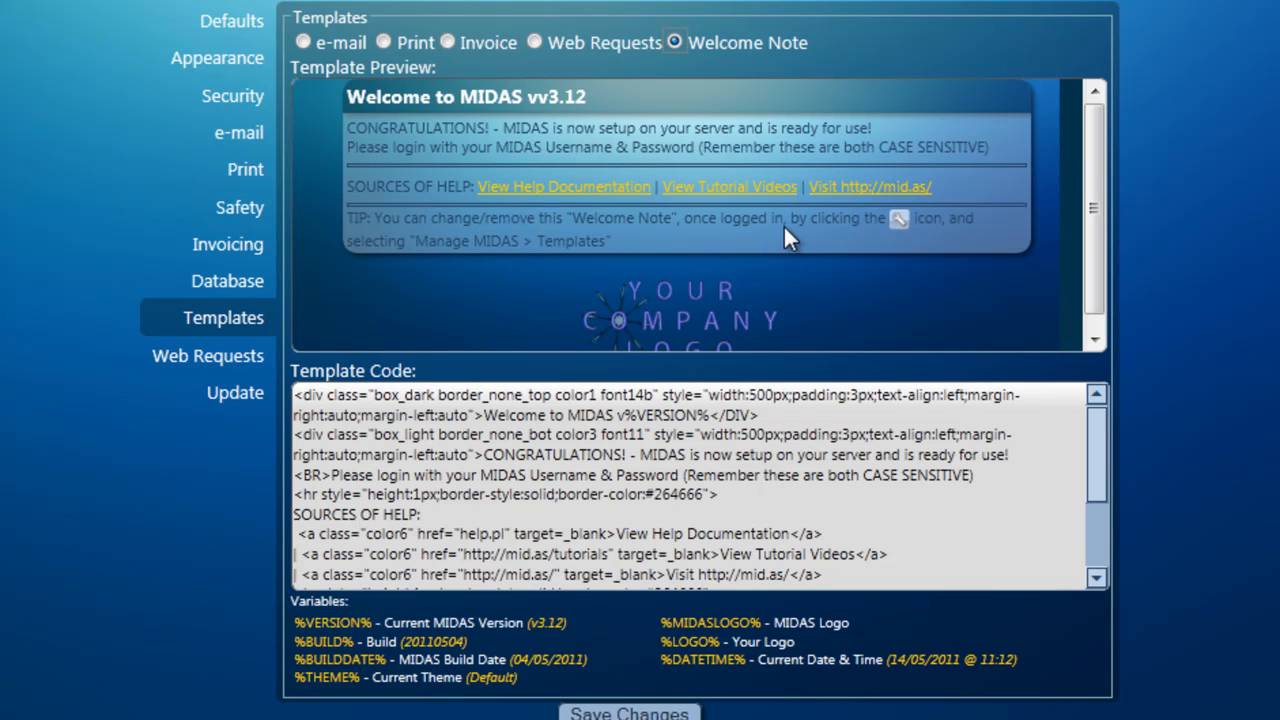
Delete the CONGRATULATIONS and login instruction lines, including the horizontal rule below them, from the Welcome Note template code.
{"action": "mouse_move", "coordinate": [1093, 186]}
{"action": "left_mouse_down"}
{"action": "mouse_move", "coordinate": [1094, 242]}
{"action": "mouse_move", "coordinate": [1094, 171]}
{"action": "left_mouse_up"}
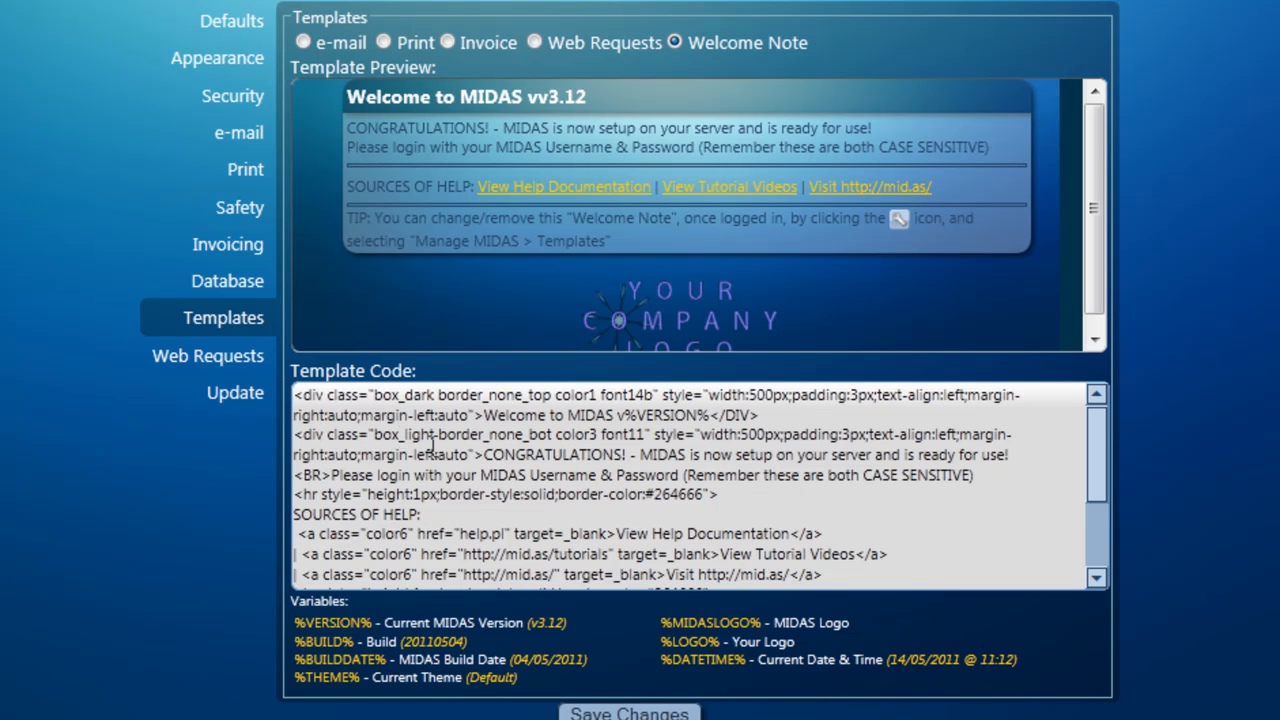
{"action": "left_click", "coordinate": [485, 453]}
{"action": "left_click_drag", "start_coordinate": [485, 453], "coordinate": [724, 494]}
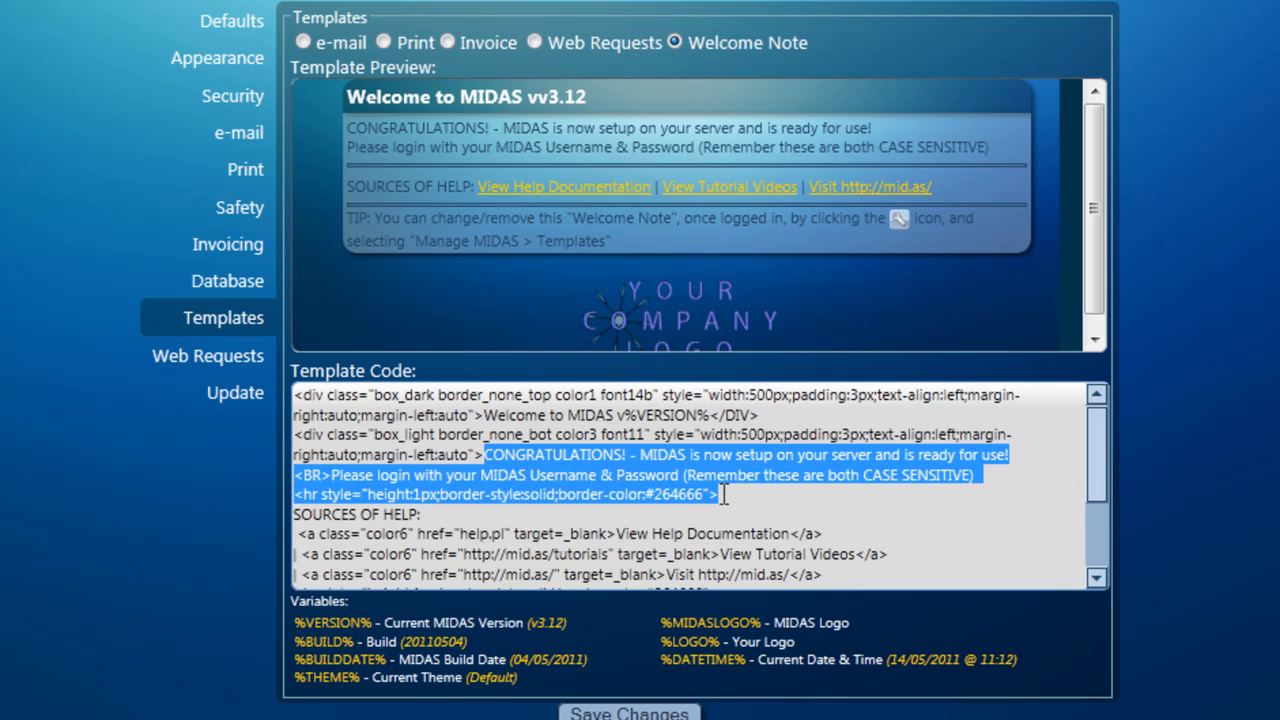
{"action": "key", "text": "Delete"}
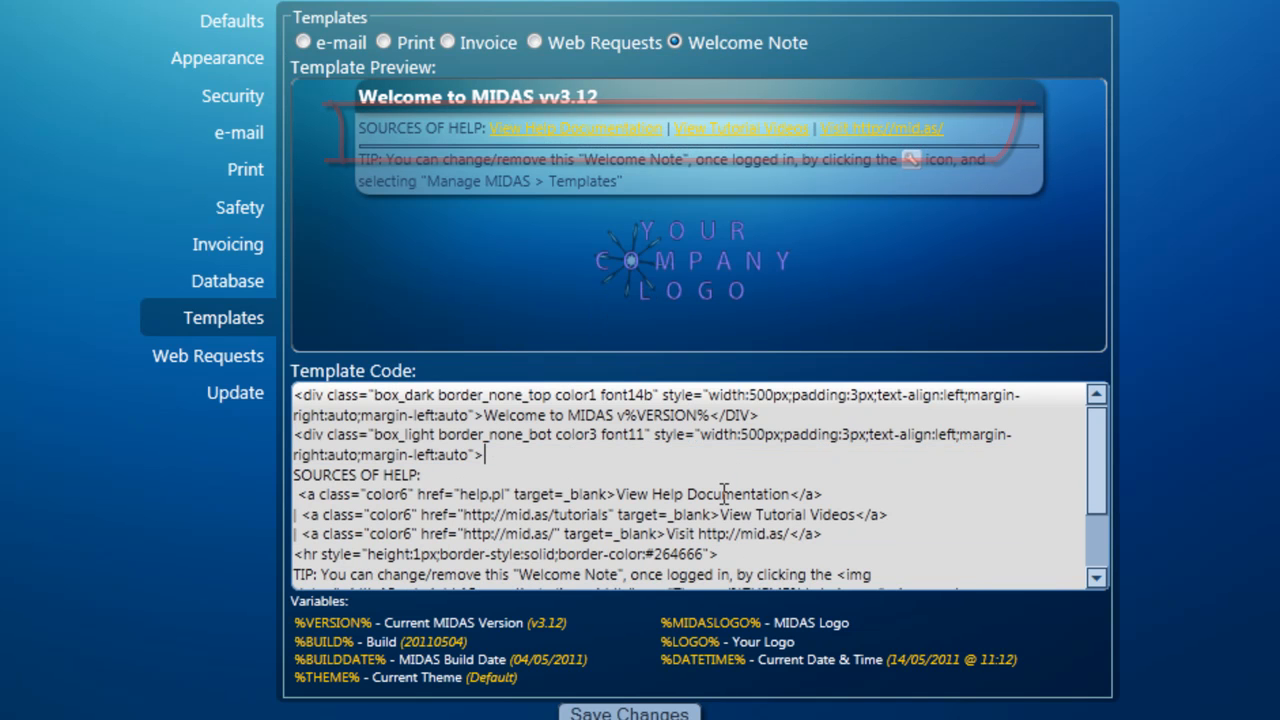
Delete the TIP paragraph, the horizontal rule above it and the leftover blank line from the template code.
{"action": "left_click_drag", "start_coordinate": [1098, 468], "coordinate": [1105, 548]}
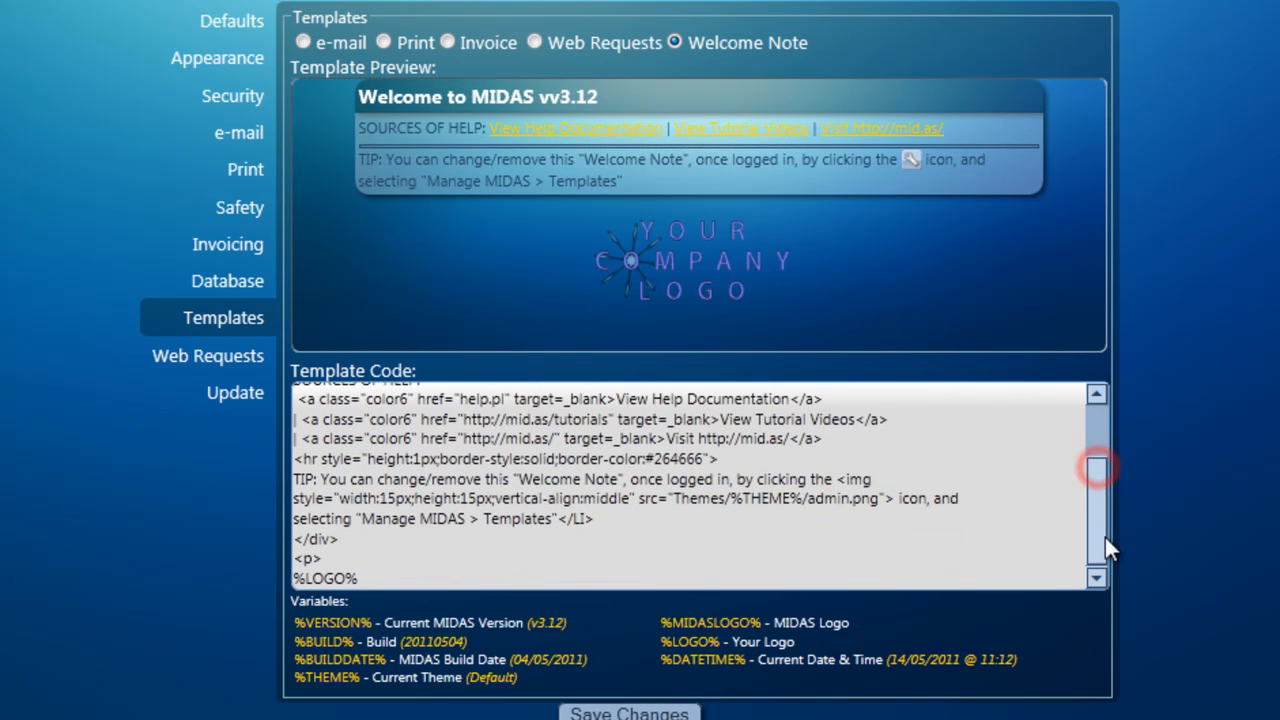
{"action": "left_click_drag", "start_coordinate": [298, 478], "coordinate": [590, 518]}
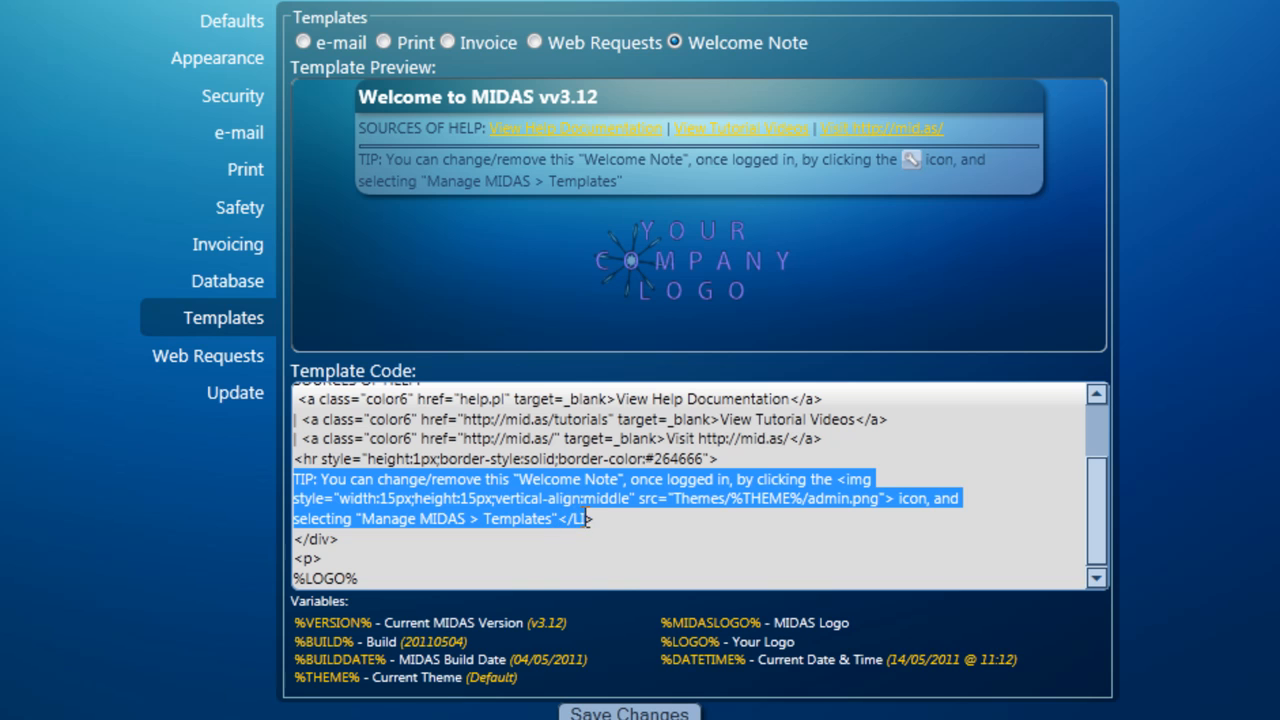
{"action": "key", "text": "Delete"}
{"action": "left_click_drag", "start_coordinate": [728, 518], "coordinate": [298, 530]}
{"action": "key", "text": "Delete"}
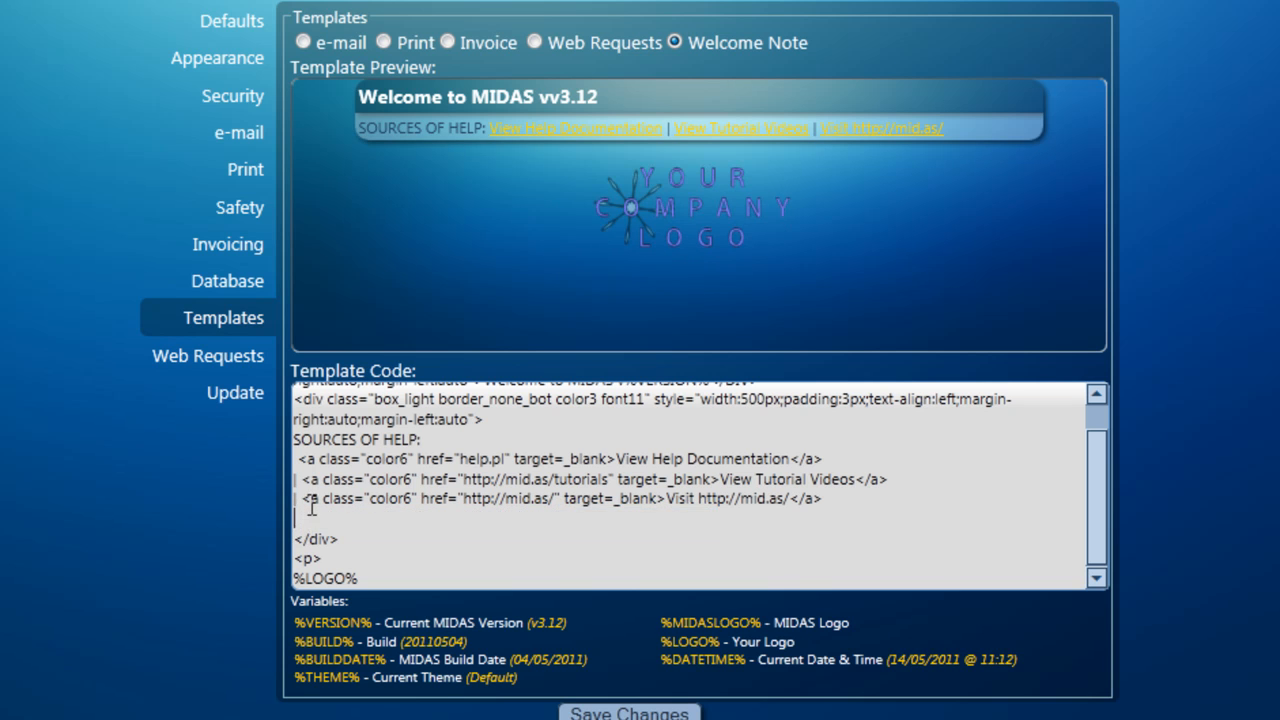
{"action": "key", "text": "Delete"}
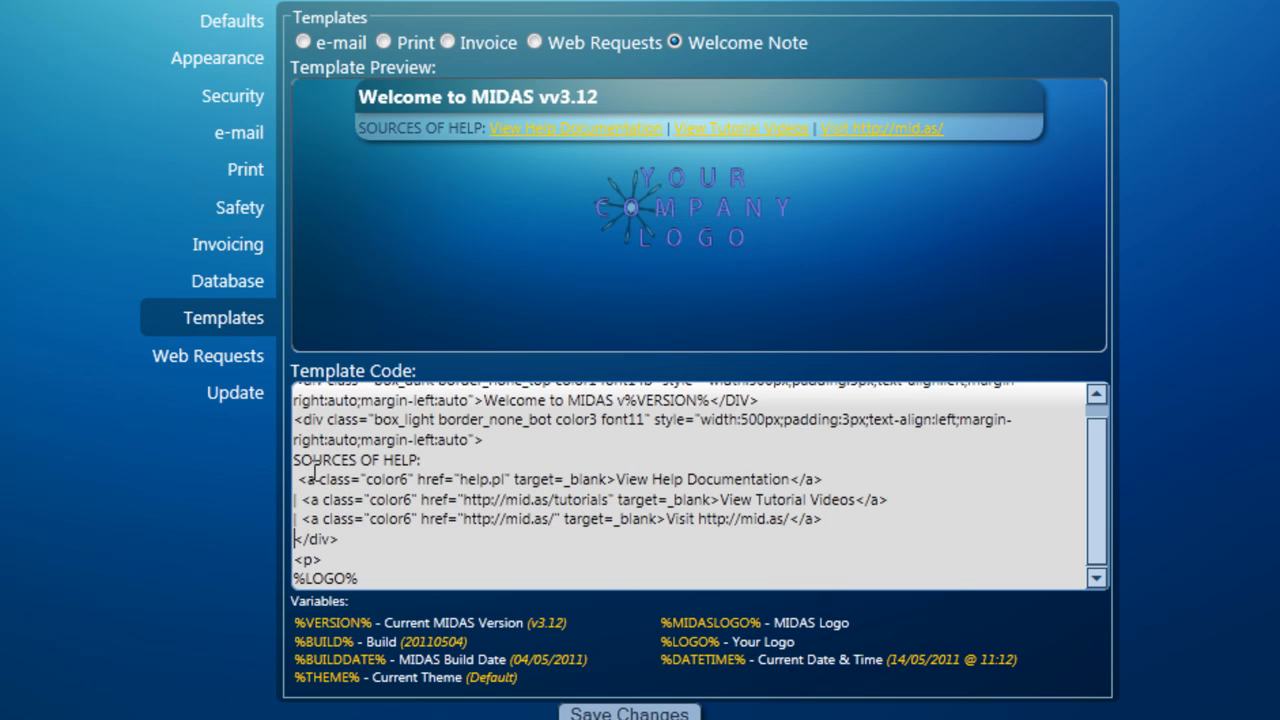
Add the line "Welcome to the online booking system for My Company. PLease login with your credentials above<br>" above SOURCES OF HELP.
{"action": "left_click", "coordinate": [486, 439]}
{"action": "key", "text": "Return"}
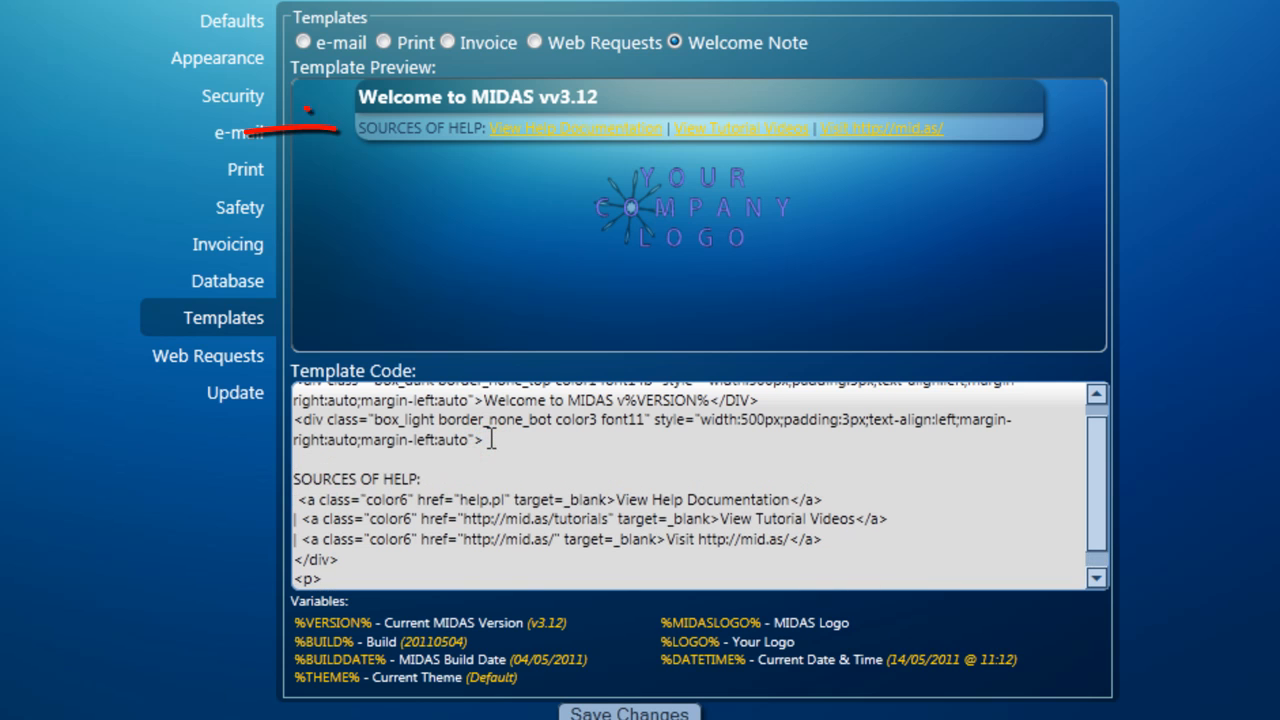
{"action": "type", "text": "Welcome to the onl"}
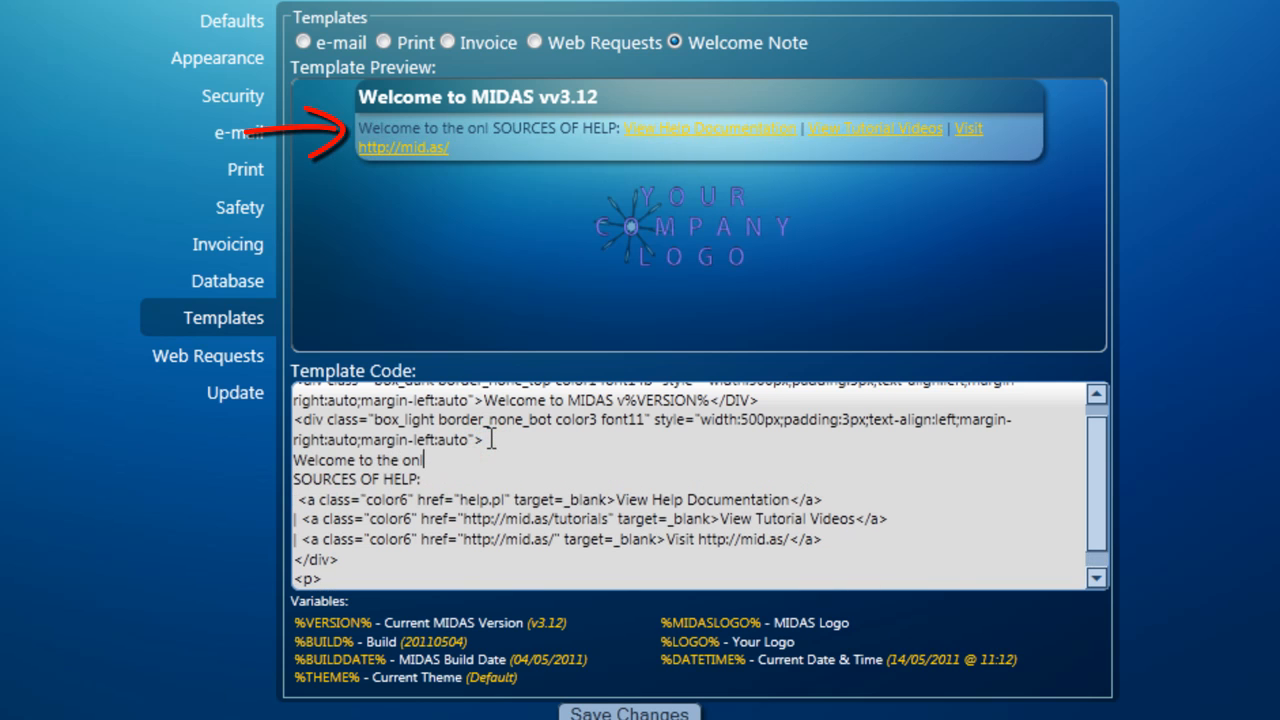
{"action": "type", "text": "ine booking system"}
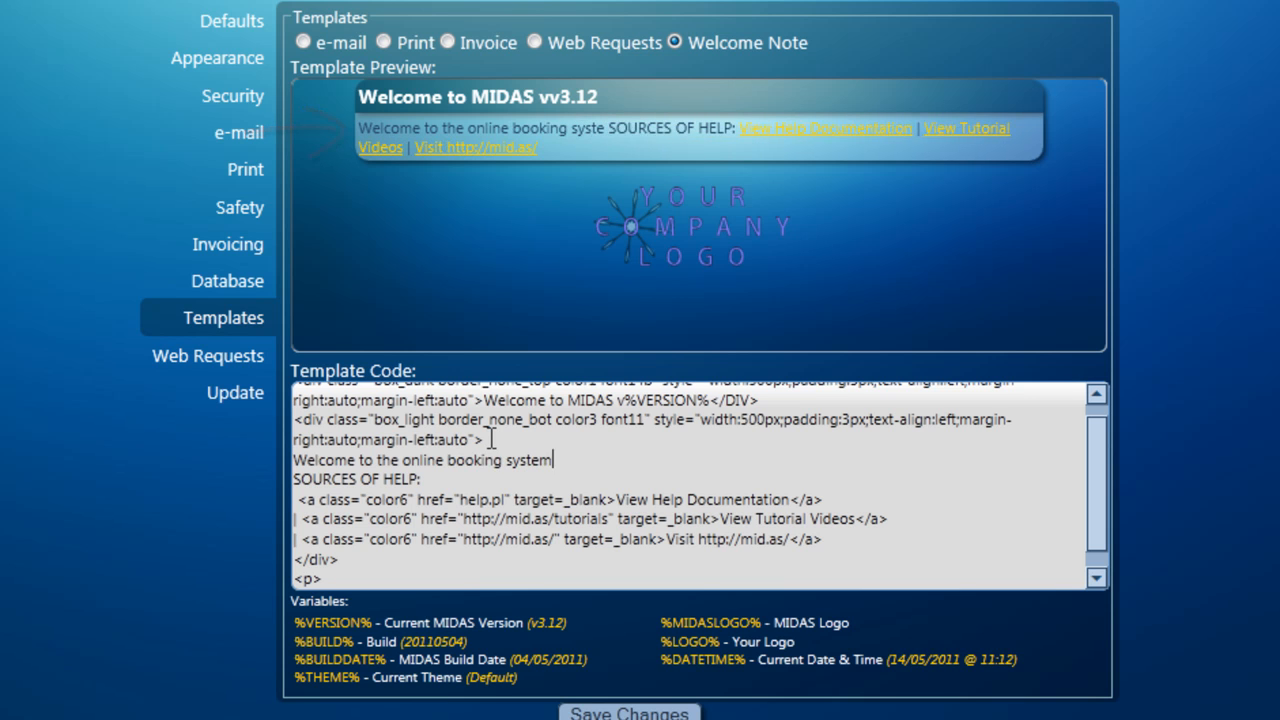
{"action": "type", "text": " for My C"}
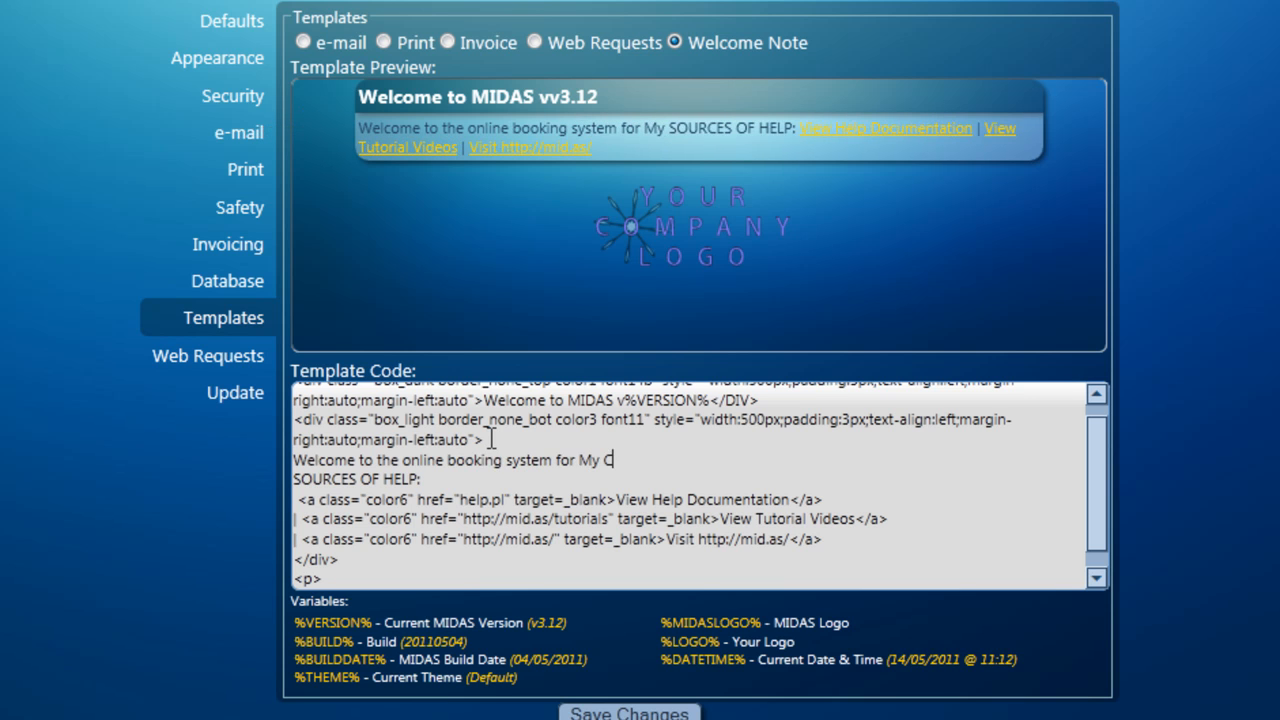
{"action": "type", "text": "ompany. PLease login with your credentials "}
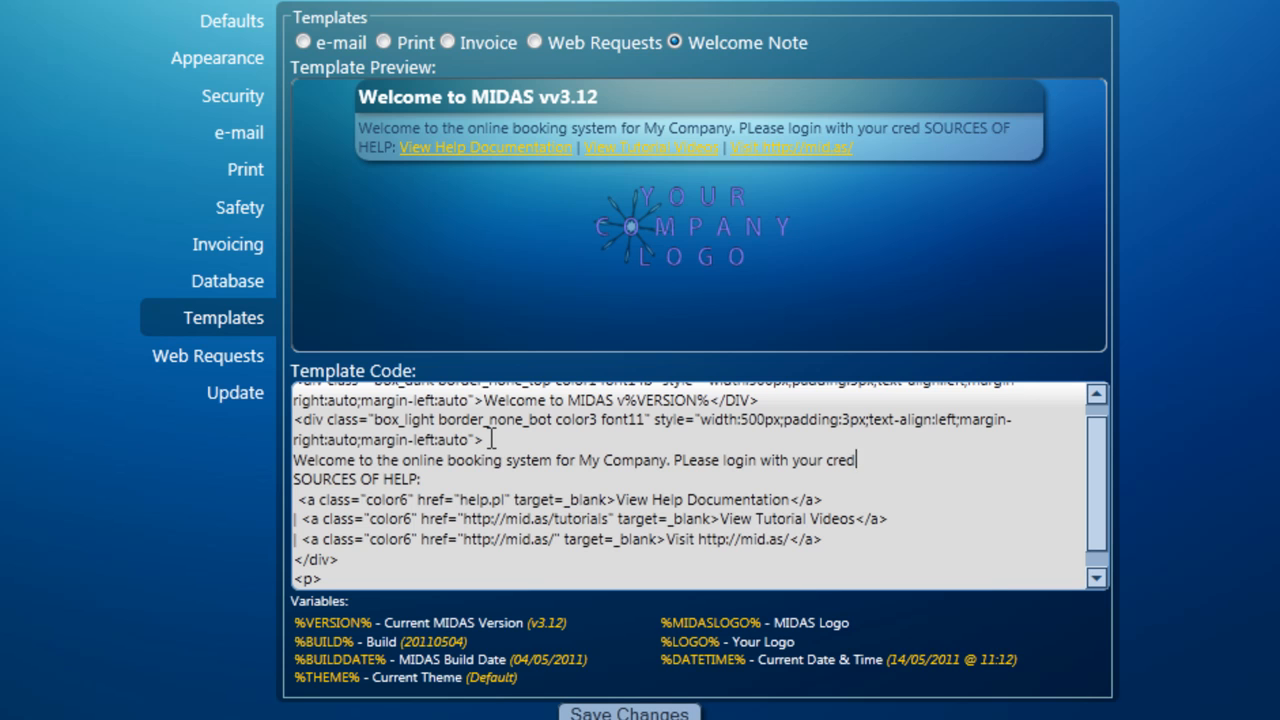
{"action": "type", "text": "above<br>"}
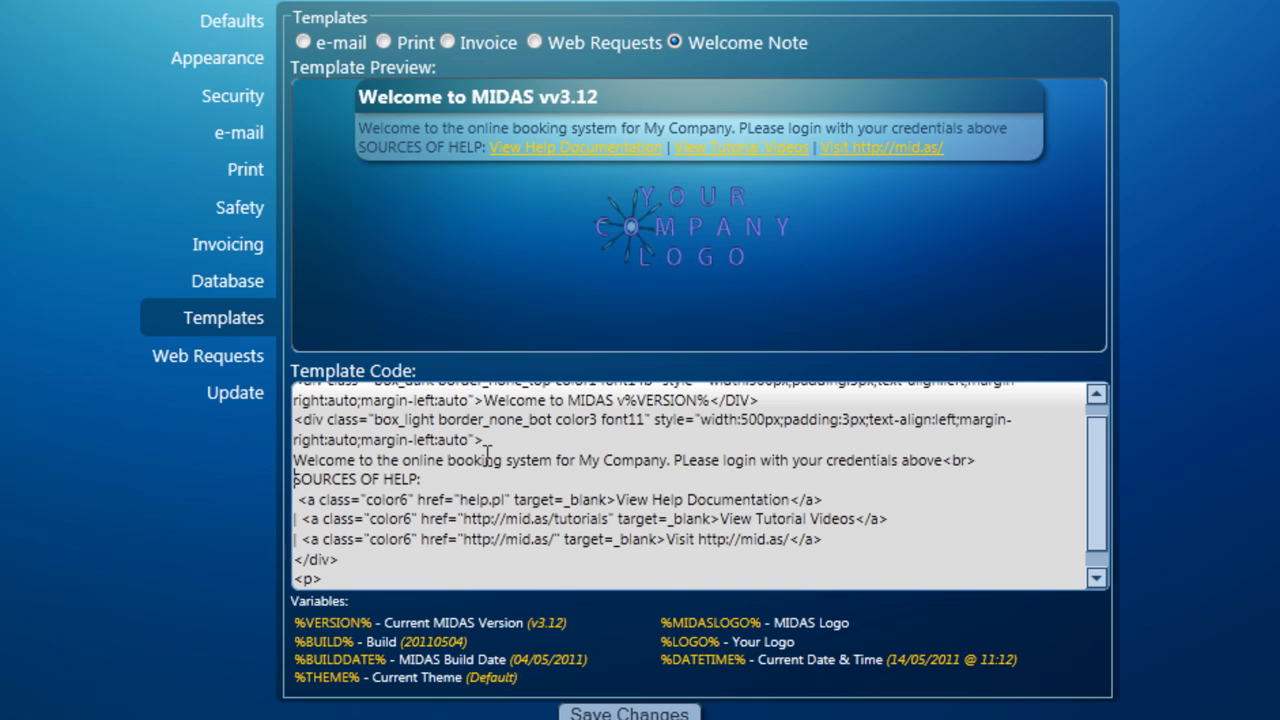
Insert the %VERSION% variable before "online booking system" and remove the extra "v" before %VERSION% in the heading.
{"action": "left_click", "coordinate": [392, 458]}
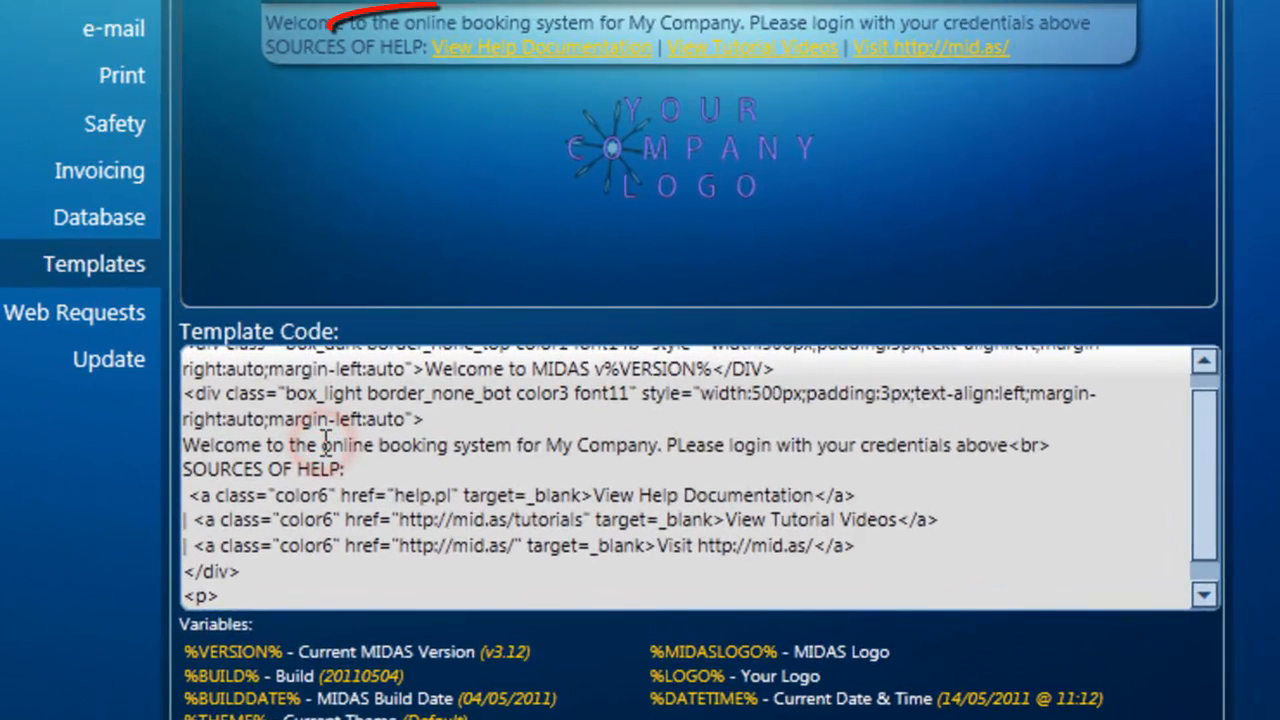
{"action": "type", "text": "%VERSION%"}
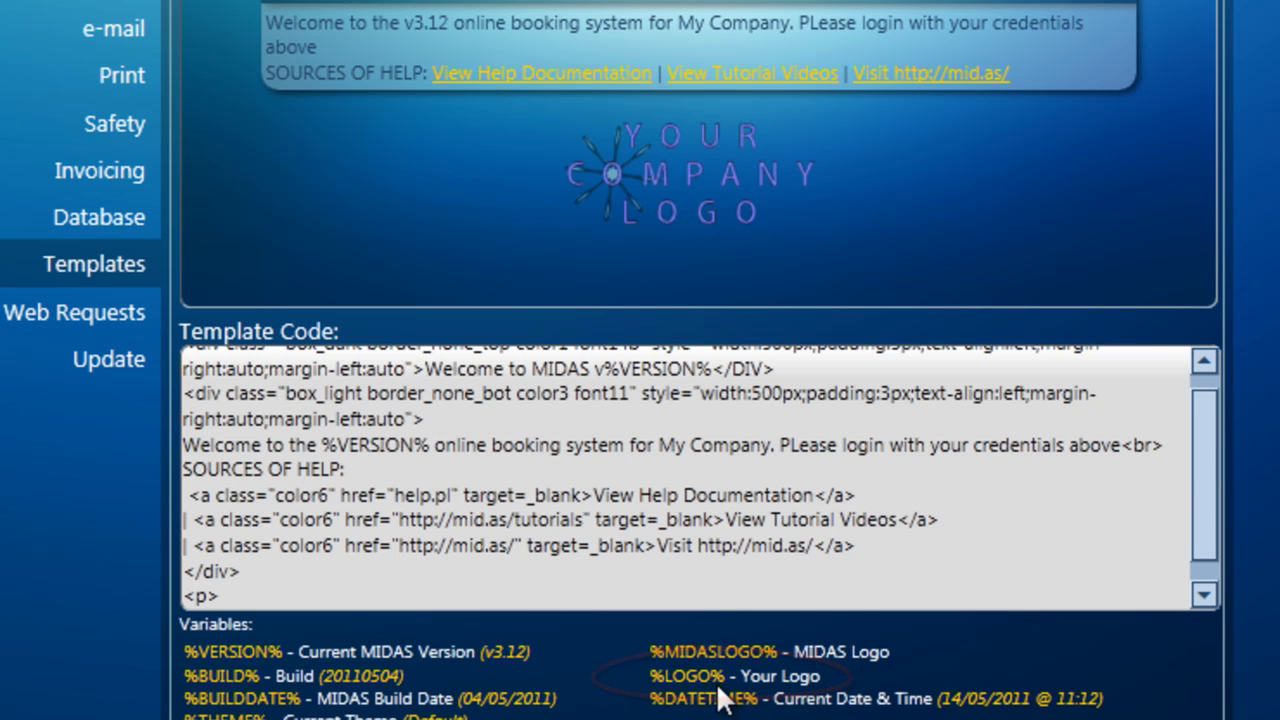
{"action": "left_click", "coordinate": [1207, 460]}
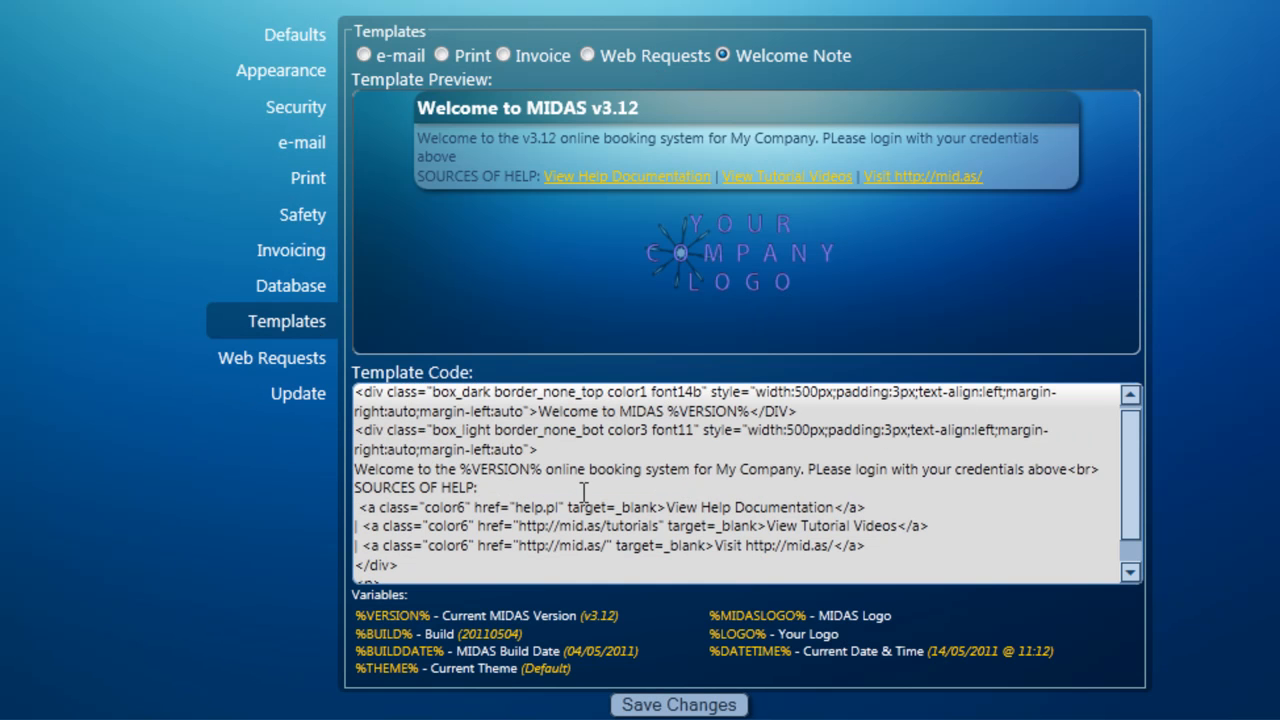
Save the template changes without reloading MIDAS and log out to the login page.
{"action": "left_click", "coordinate": [679, 705]}
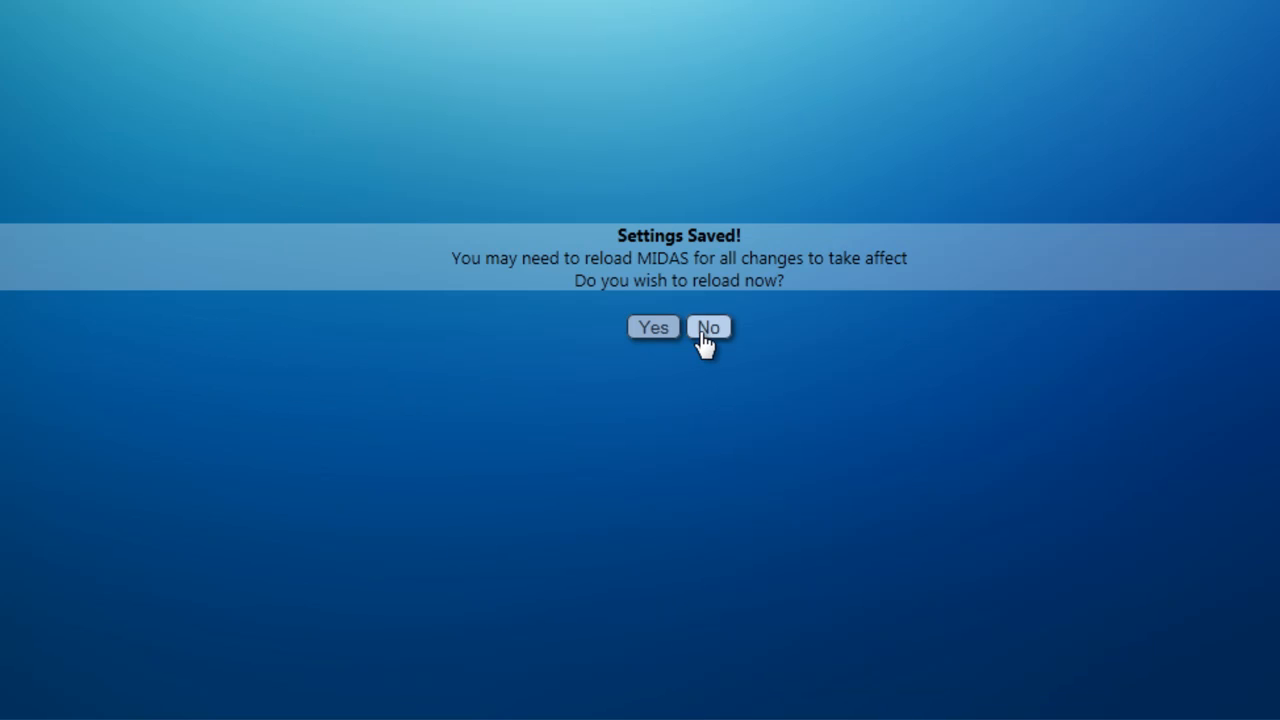
{"action": "left_click", "coordinate": [705, 338]}
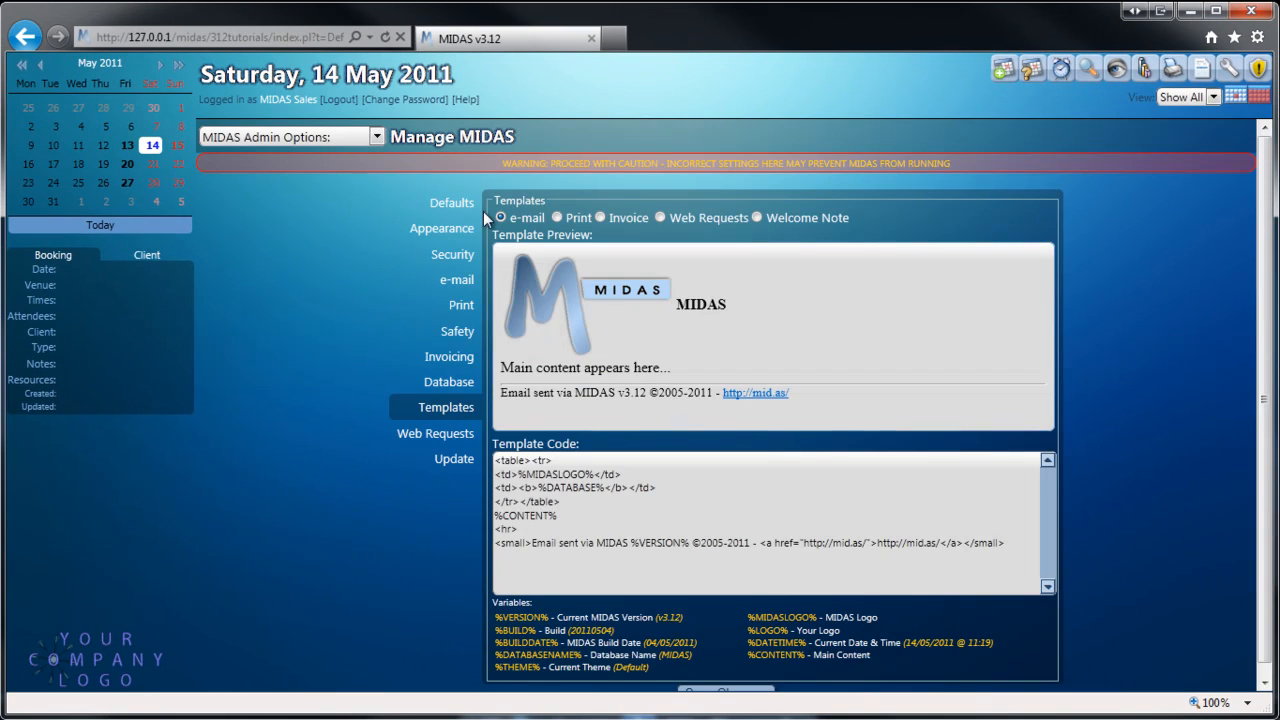
{"action": "left_click", "coordinate": [347, 104]}
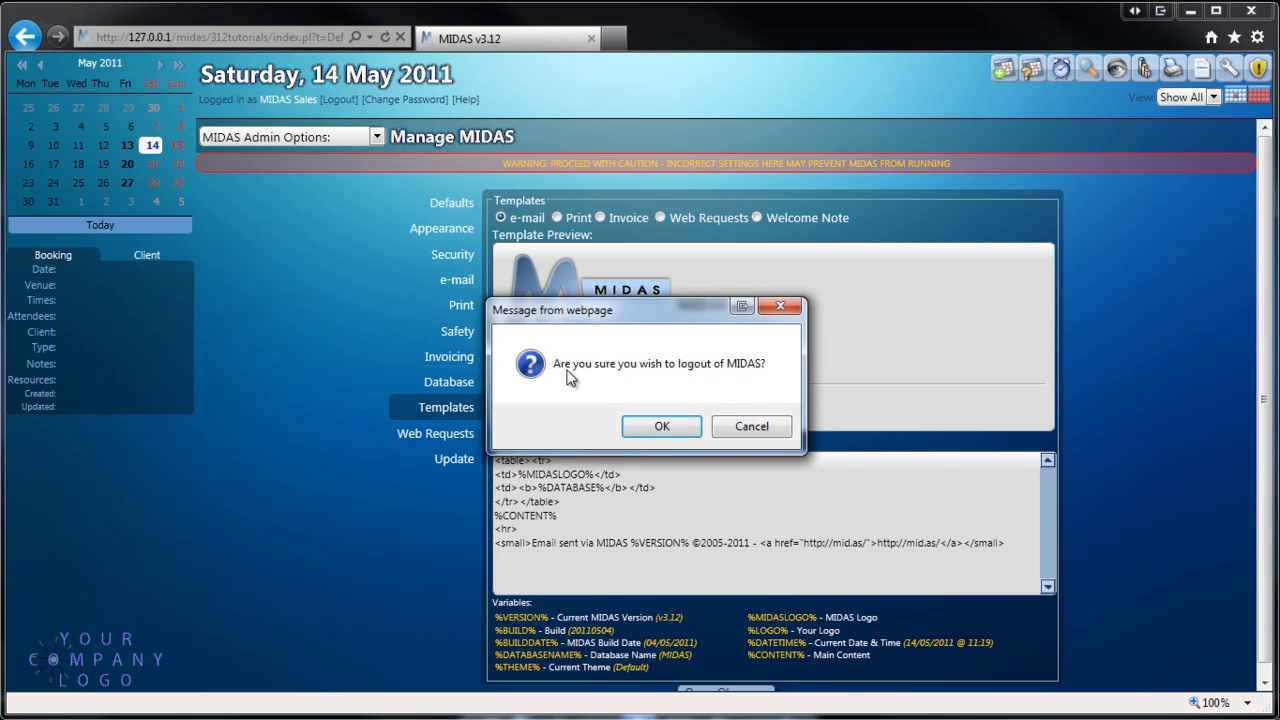
{"action": "left_click", "coordinate": [632, 425]}
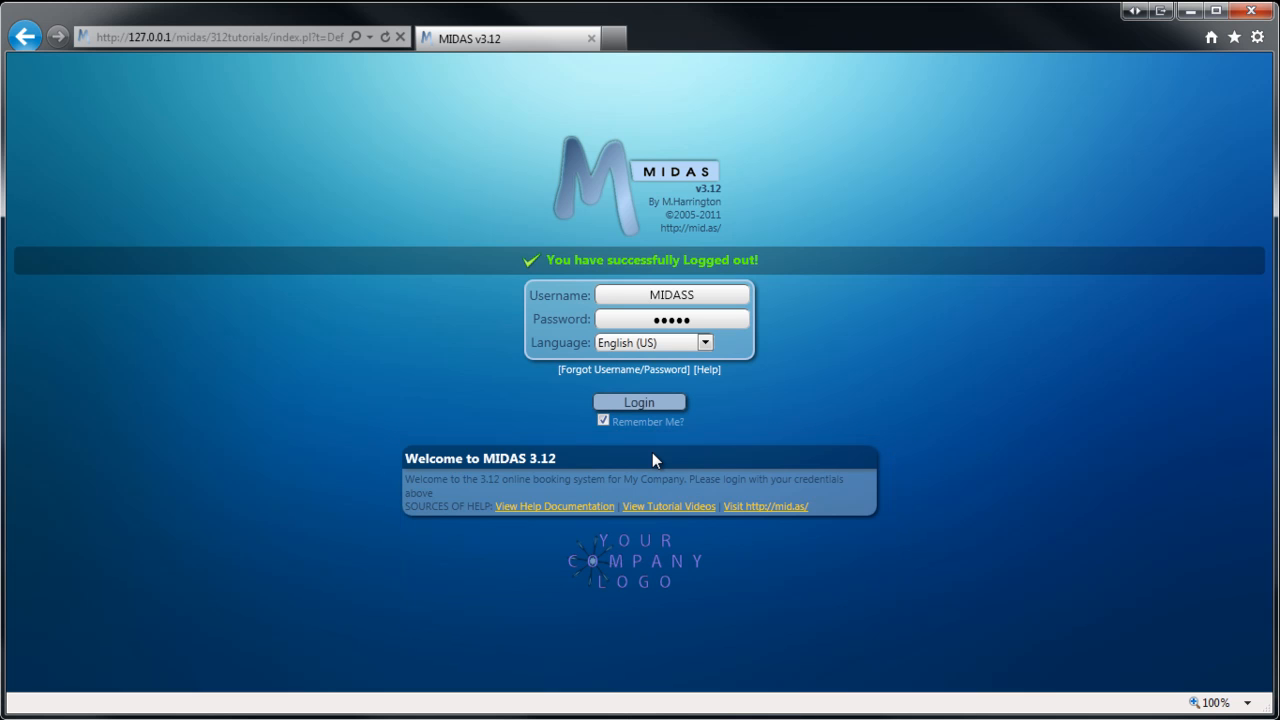
Log back in with the prefilled credentials and open the Templates section of the Manage MIDAS settings.
{"action": "left_click", "coordinate": [645, 405]}
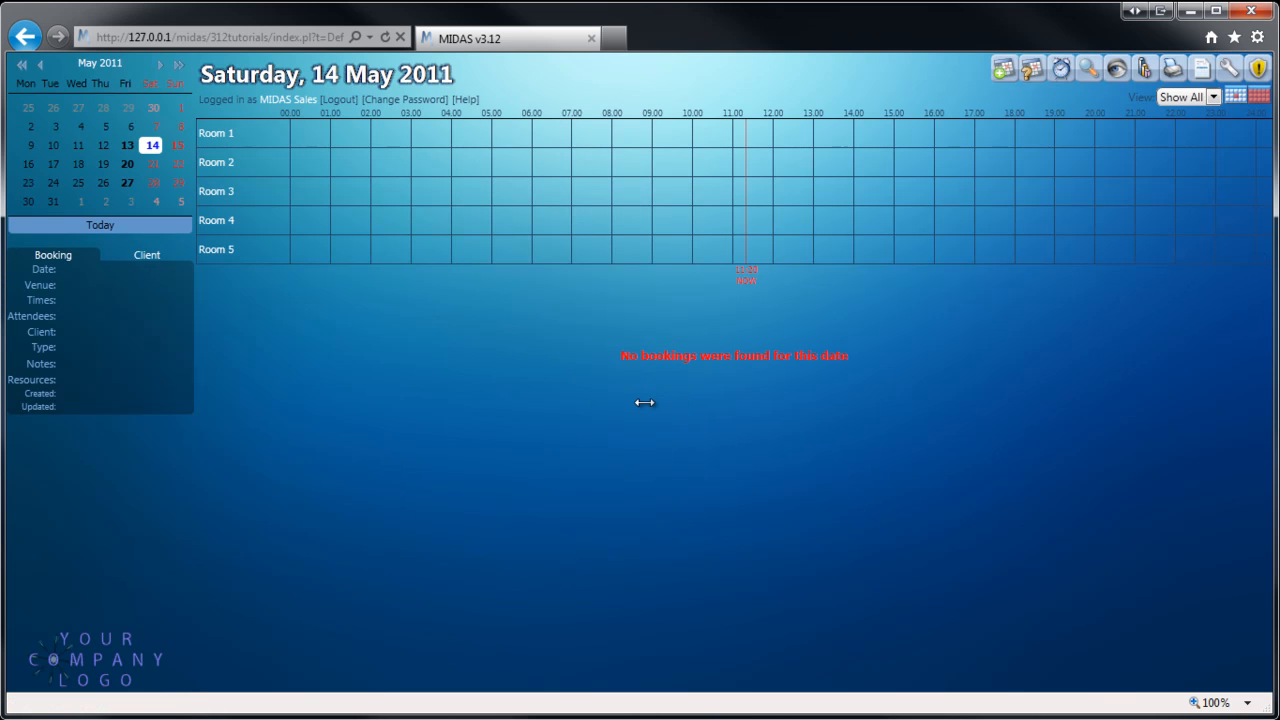
{"action": "left_click", "coordinate": [1237, 78]}
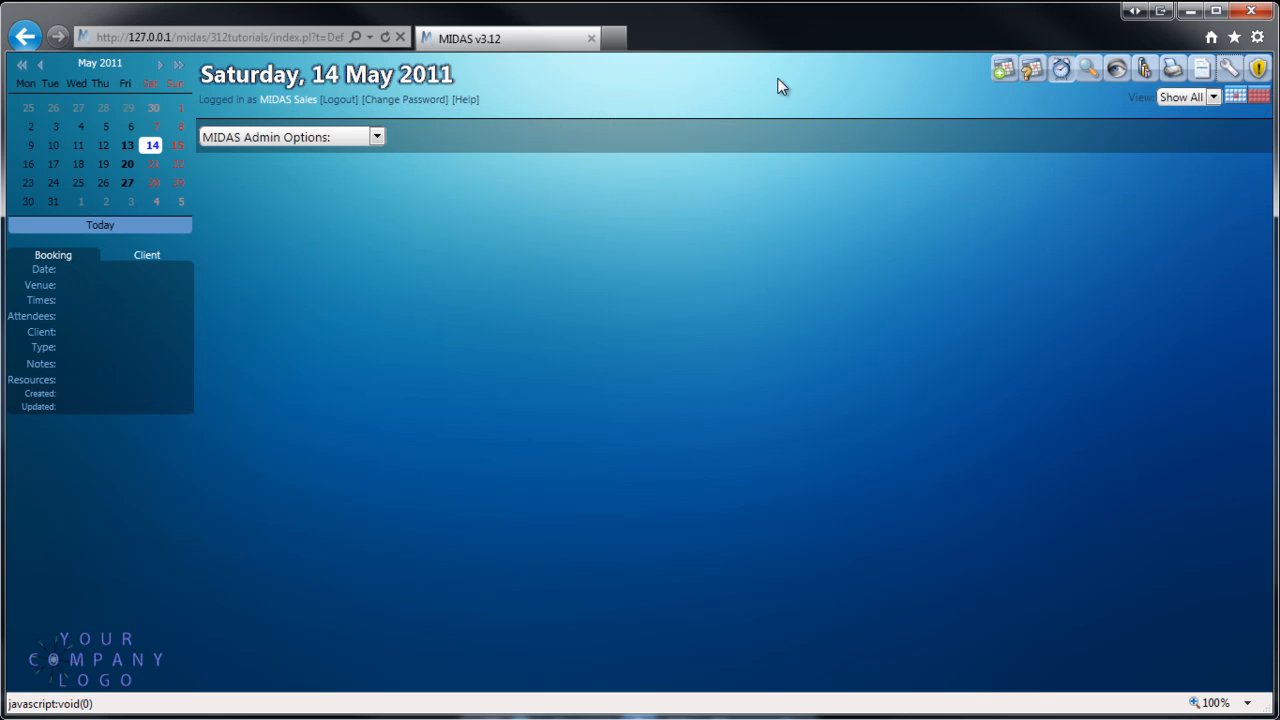
{"action": "left_click", "coordinate": [314, 137]}
{"action": "left_click", "coordinate": [333, 255]}
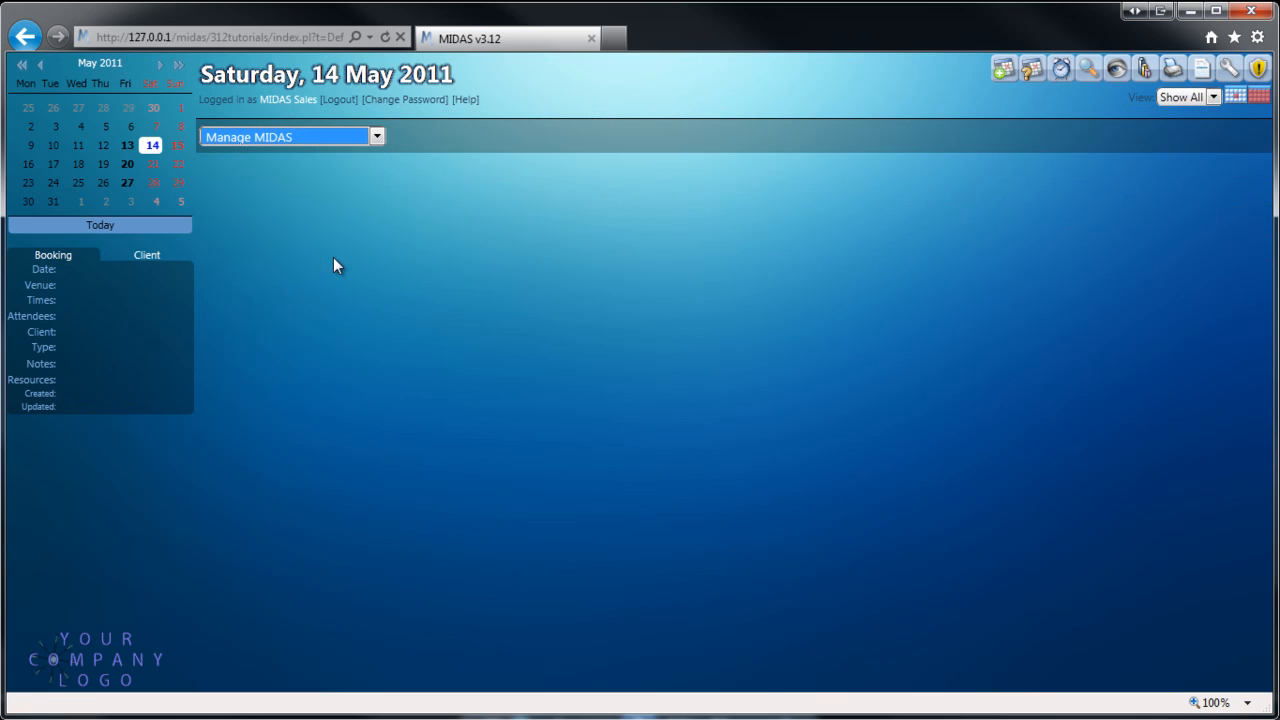
{"action": "left_click", "coordinate": [478, 410]}
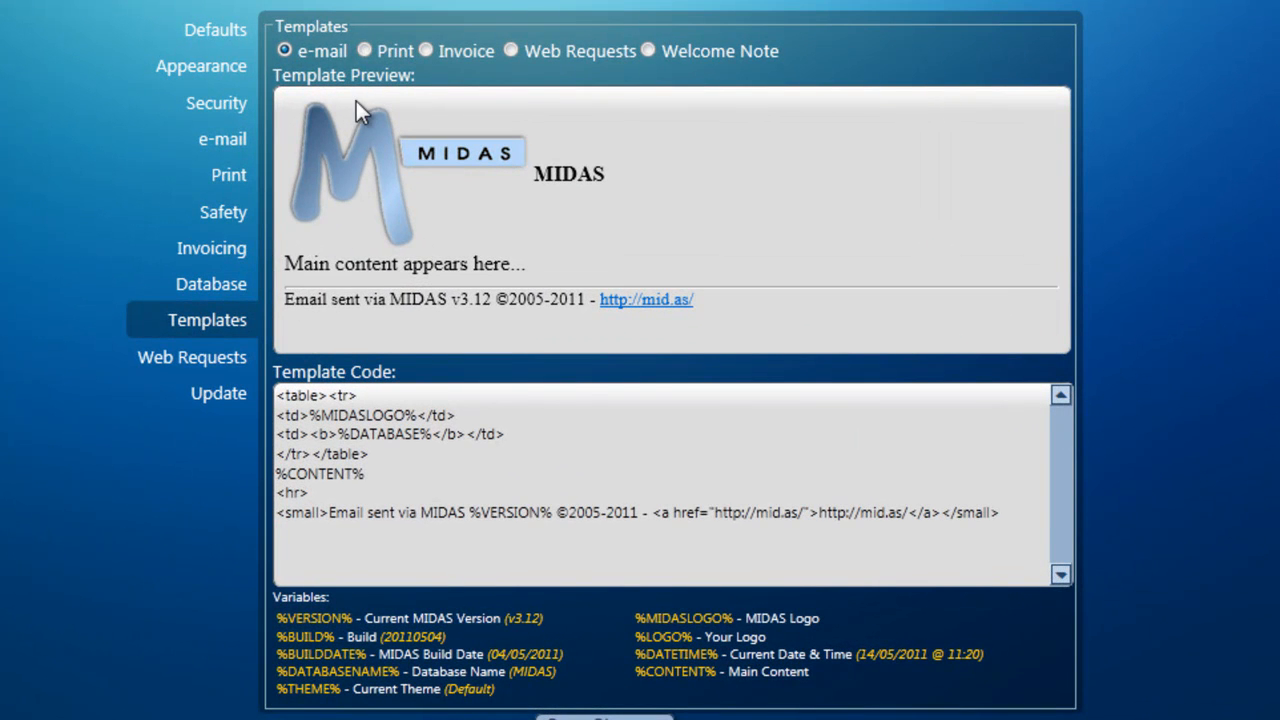
Review the Print, Invoice, e-mail and Web Requests templates, examining where the %CONTENT% variable sits in the Print and e-mail code.
{"action": "left_click", "coordinate": [365, 50]}
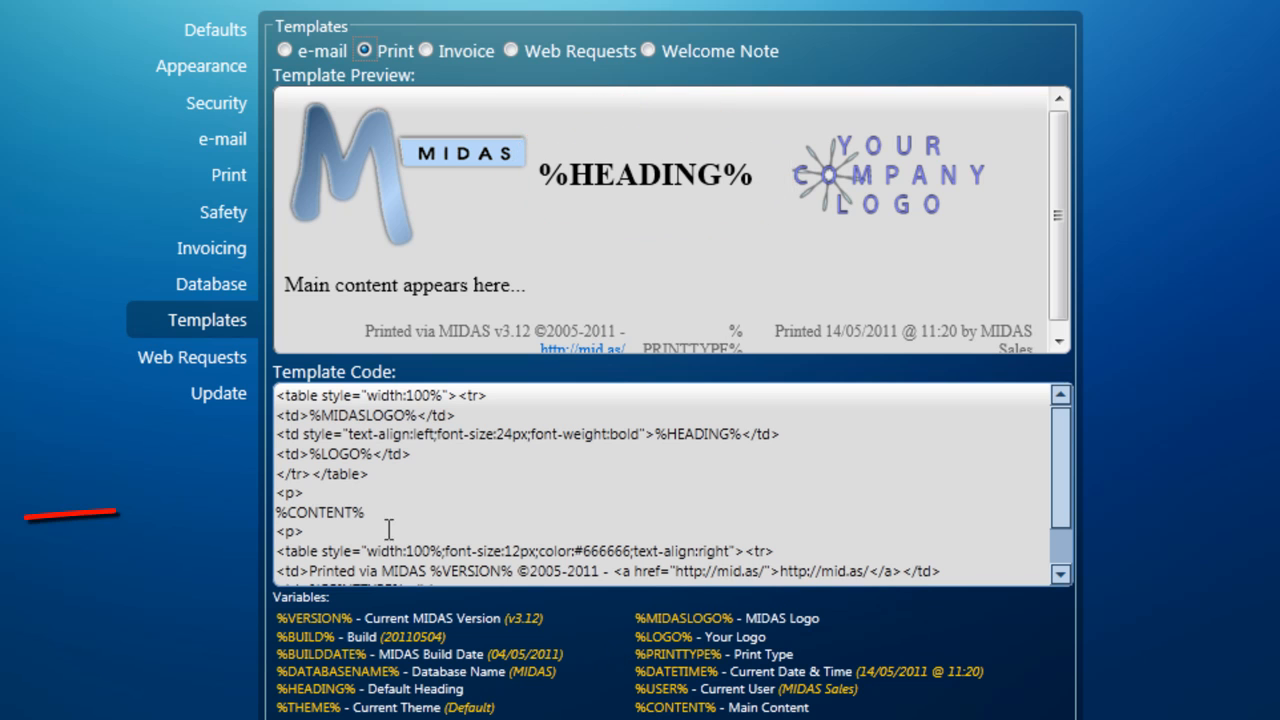
{"action": "left_click_drag", "start_coordinate": [378, 512], "coordinate": [279, 512]}
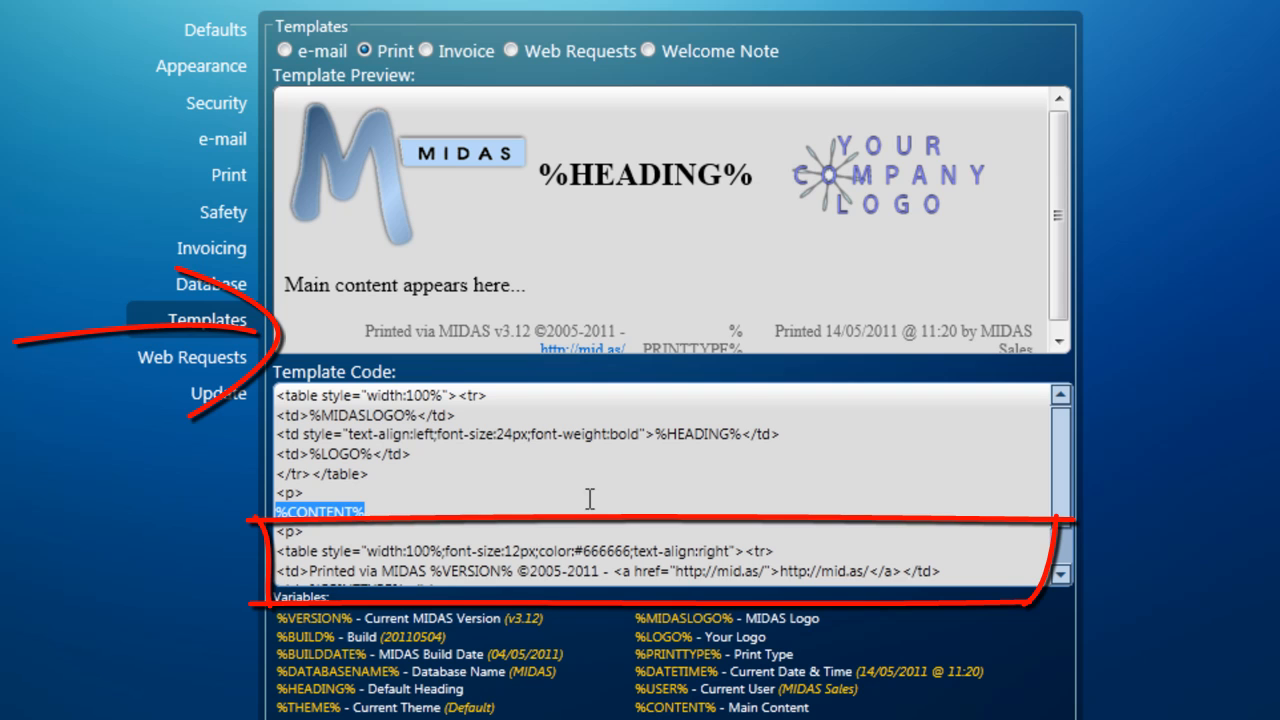
{"action": "left_click_drag", "start_coordinate": [1057, 228], "coordinate": [1057, 268]}
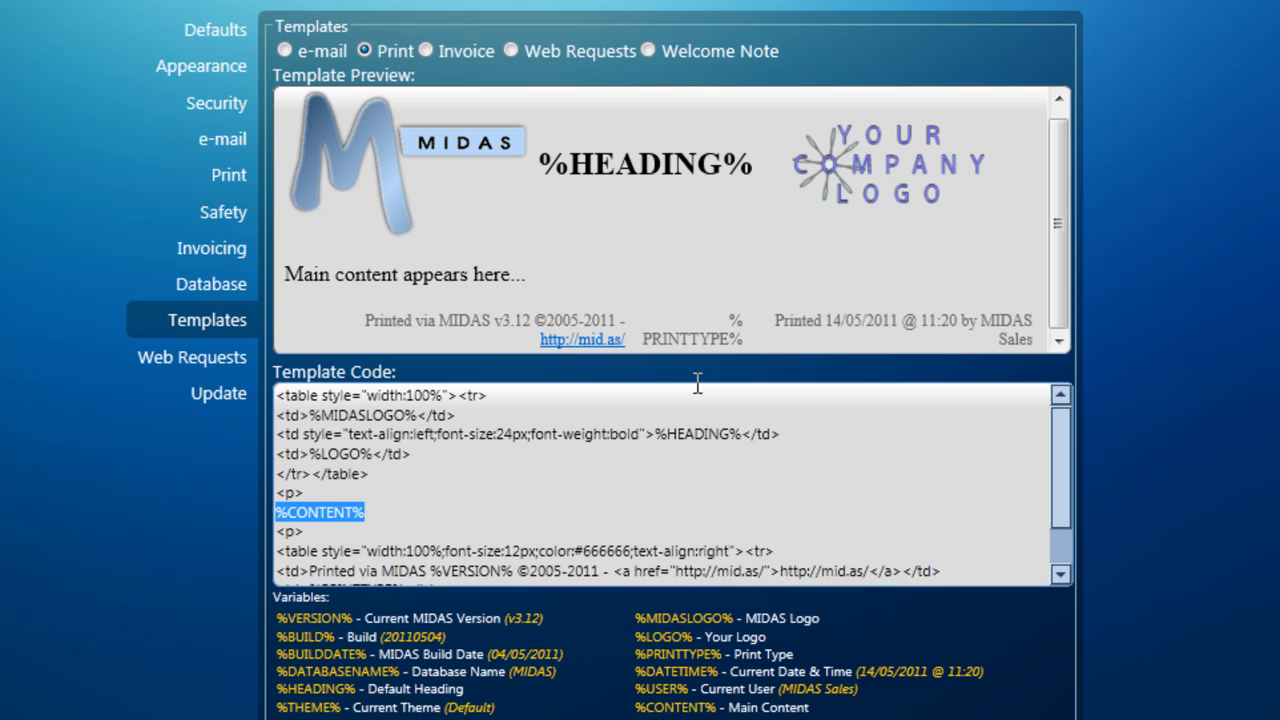
{"action": "left_click", "coordinate": [429, 52]}
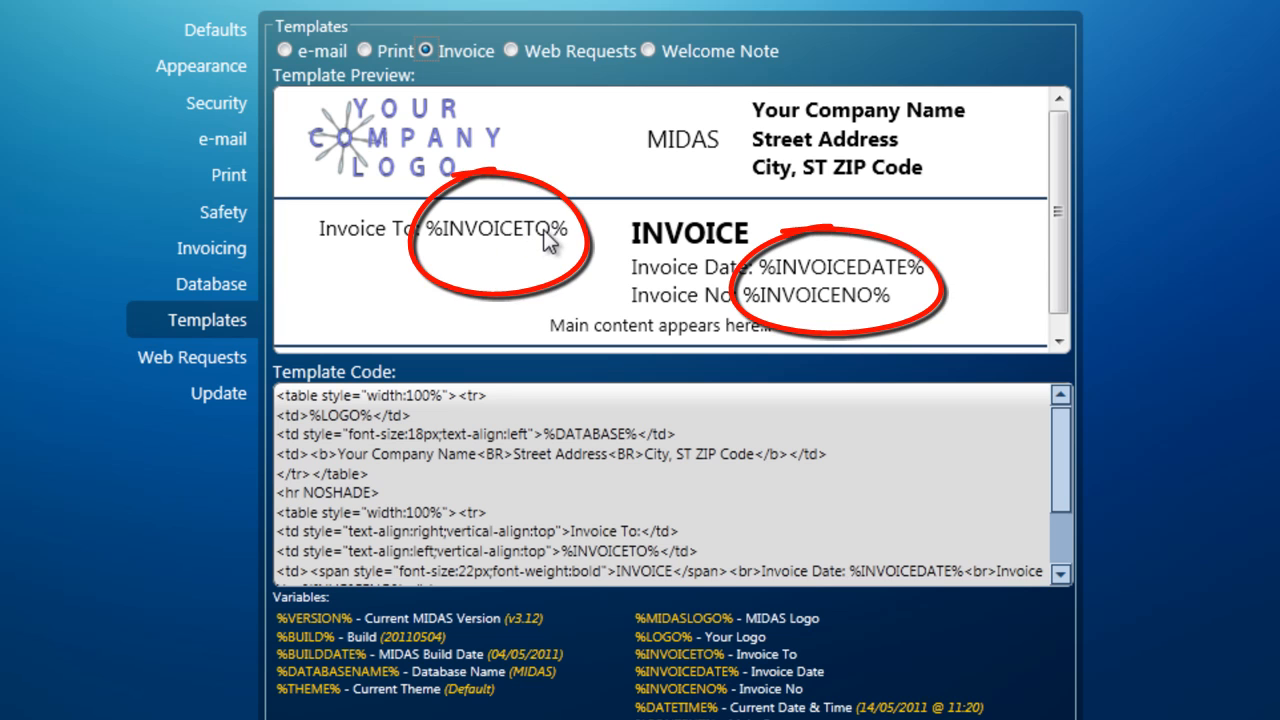
{"action": "left_click", "coordinate": [290, 53]}
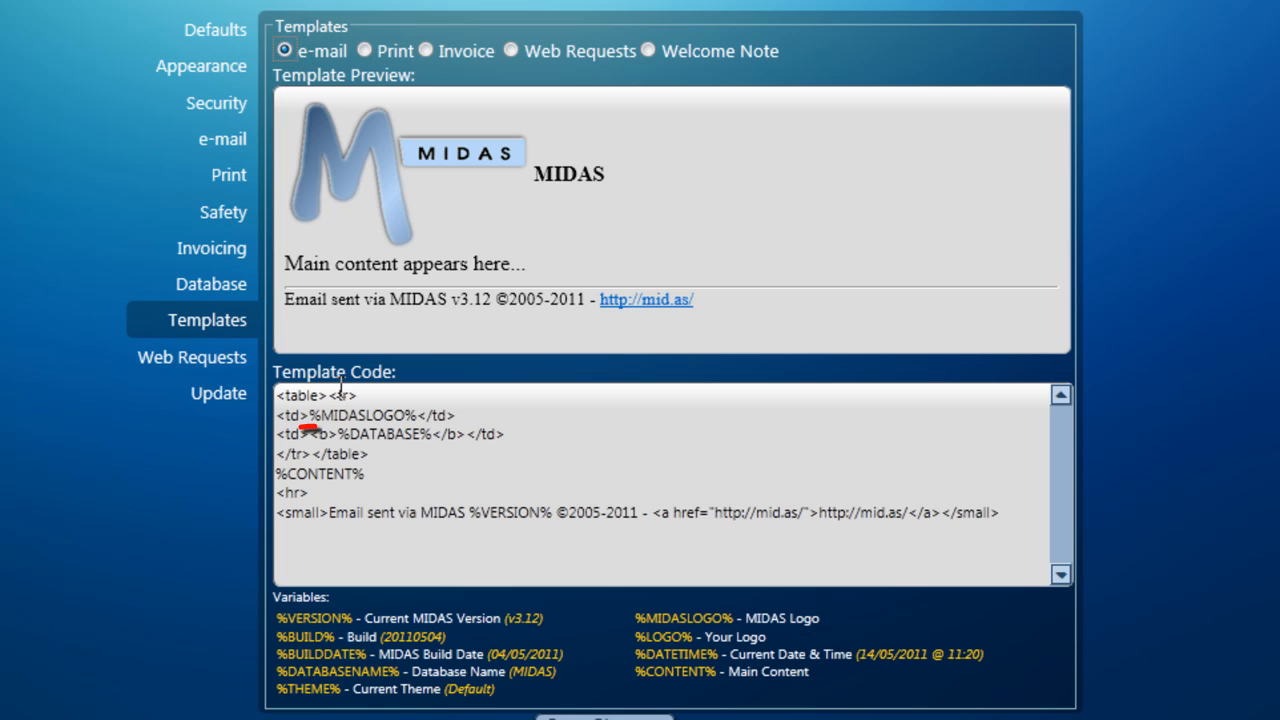
{"action": "left_click_drag", "start_coordinate": [362, 474], "coordinate": [268, 476]}
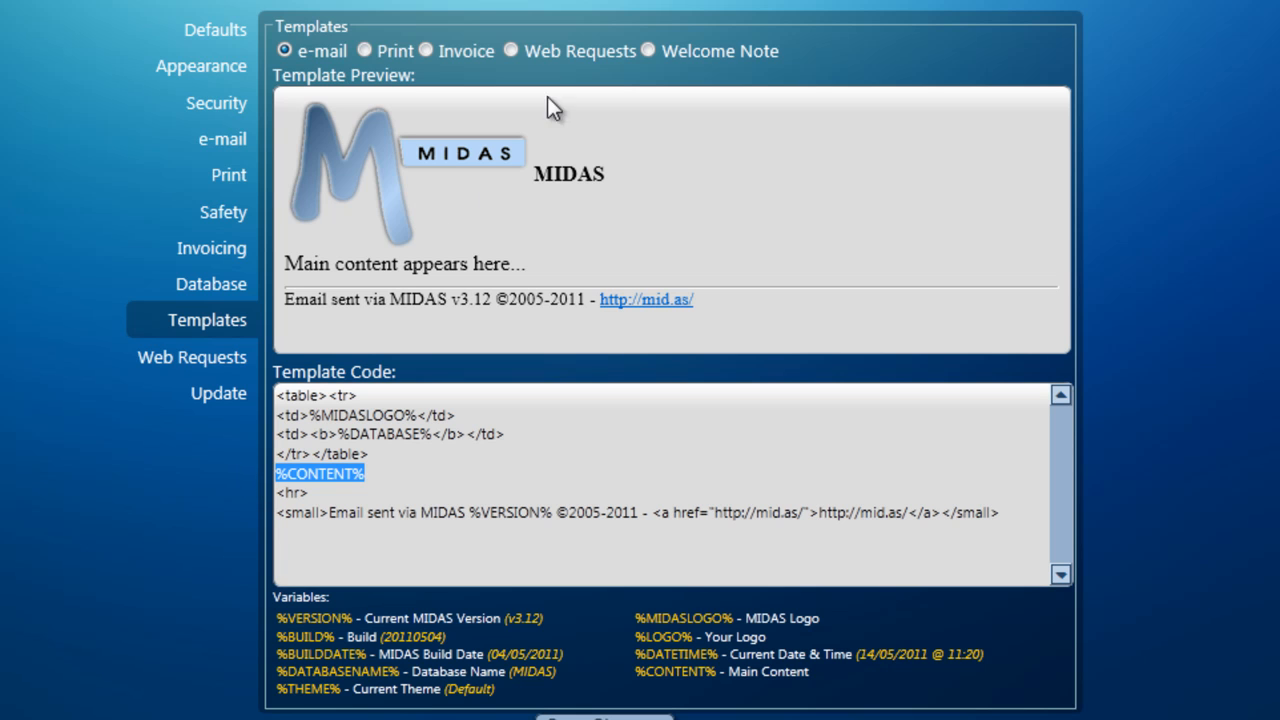
{"action": "left_click", "coordinate": [538, 52]}
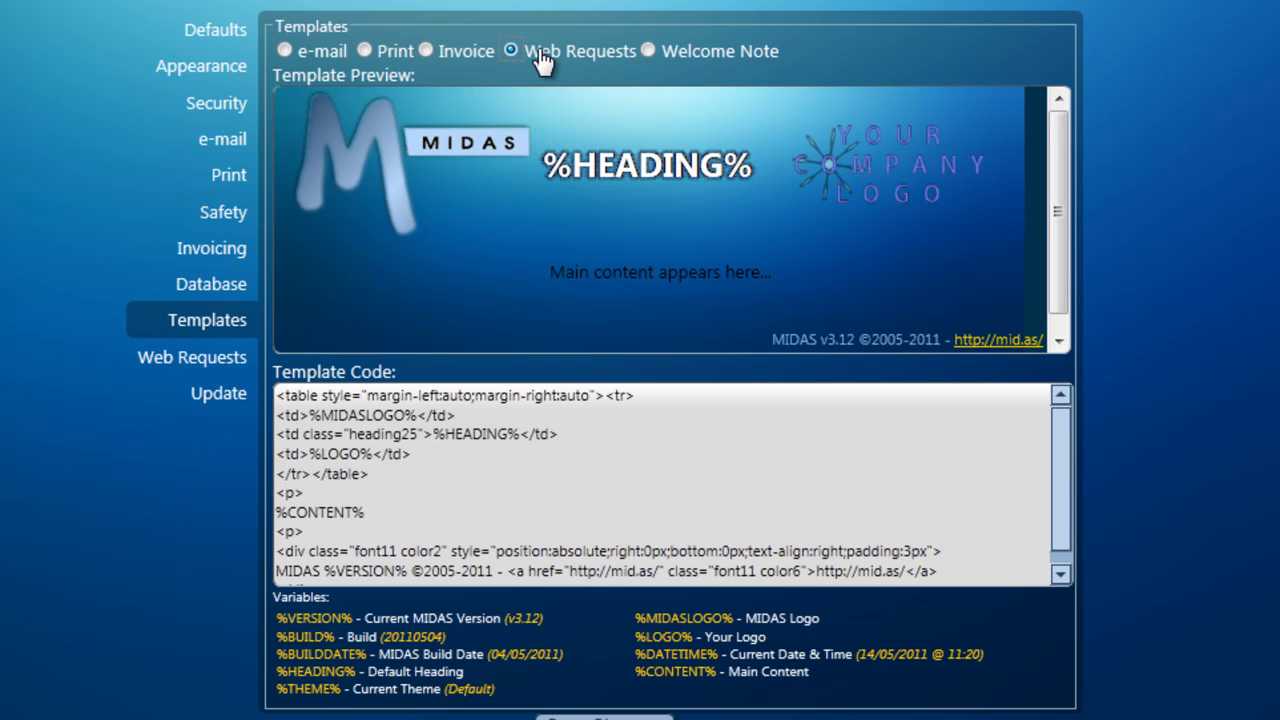